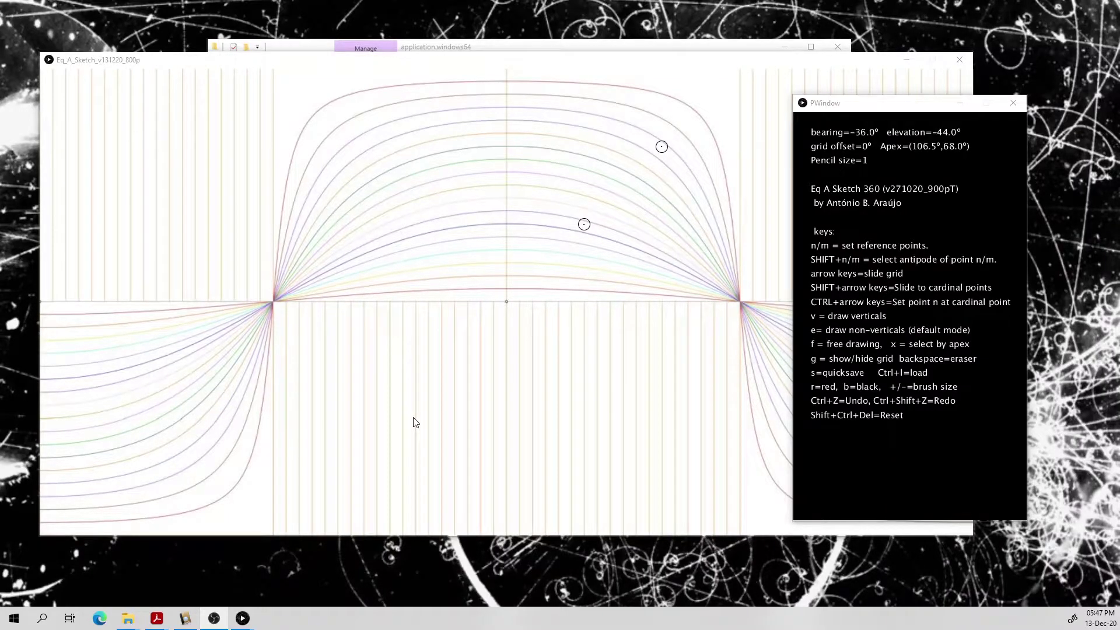
# Step: Open the sketch's data folder in File Explorer, keeping the empty sketch window in view
pyautogui.moveTo(577, 62)
pyautogui.mouseDown()
pyautogui.moveTo(556, 86)
pyautogui.moveTo(566, 77)
pyautogui.mouseUp()
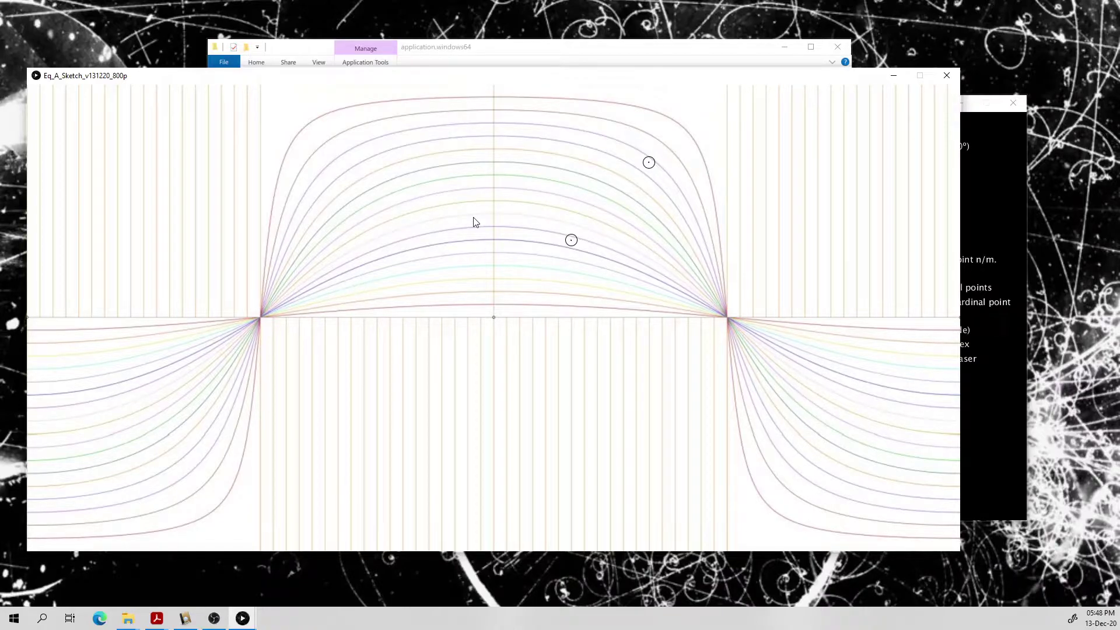
pyautogui.moveTo(488, 53); pyautogui.dragTo(429, 35)
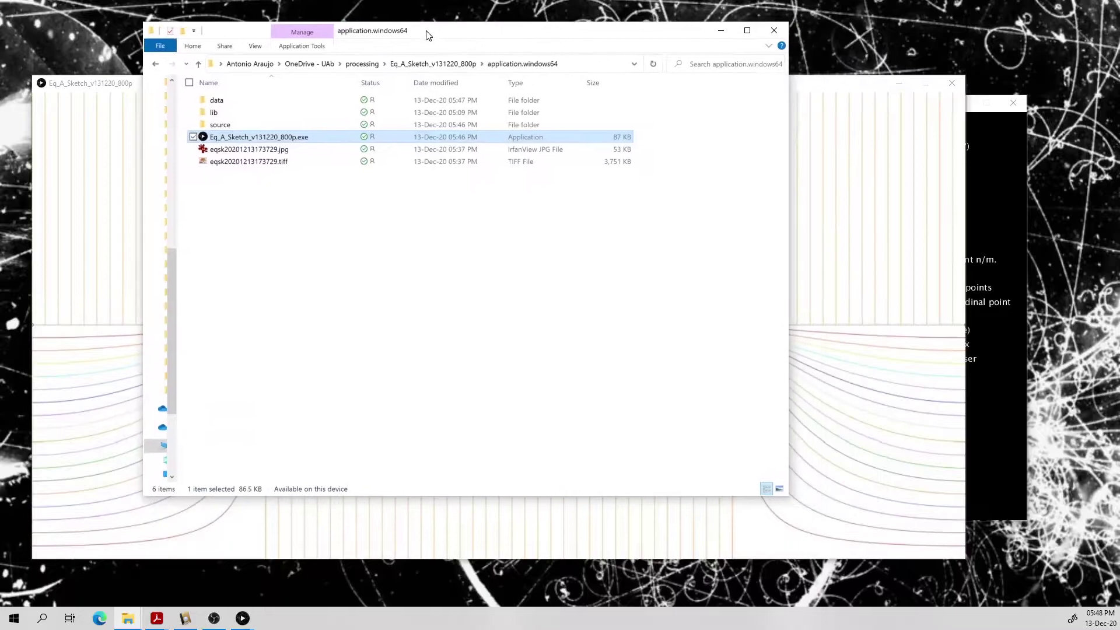
pyautogui.doubleClick(224, 101)
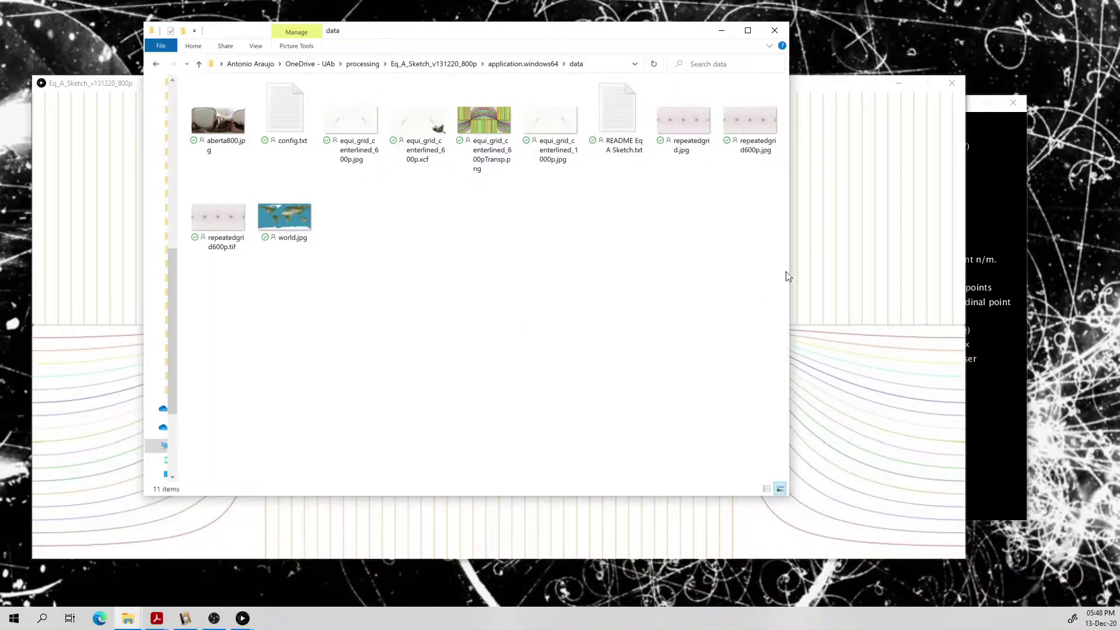
pyautogui.click(822, 265)
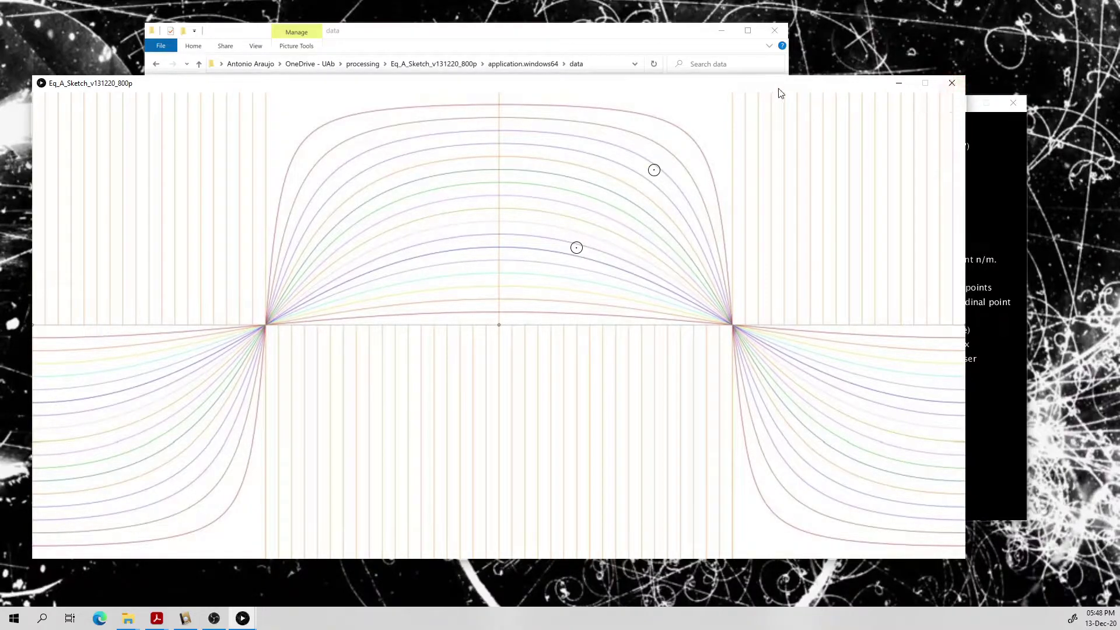
pyautogui.moveTo(781, 91)
pyautogui.mouseDown()
pyautogui.moveTo(807, 93)
pyautogui.moveTo(783, 100)
pyautogui.mouseUp()
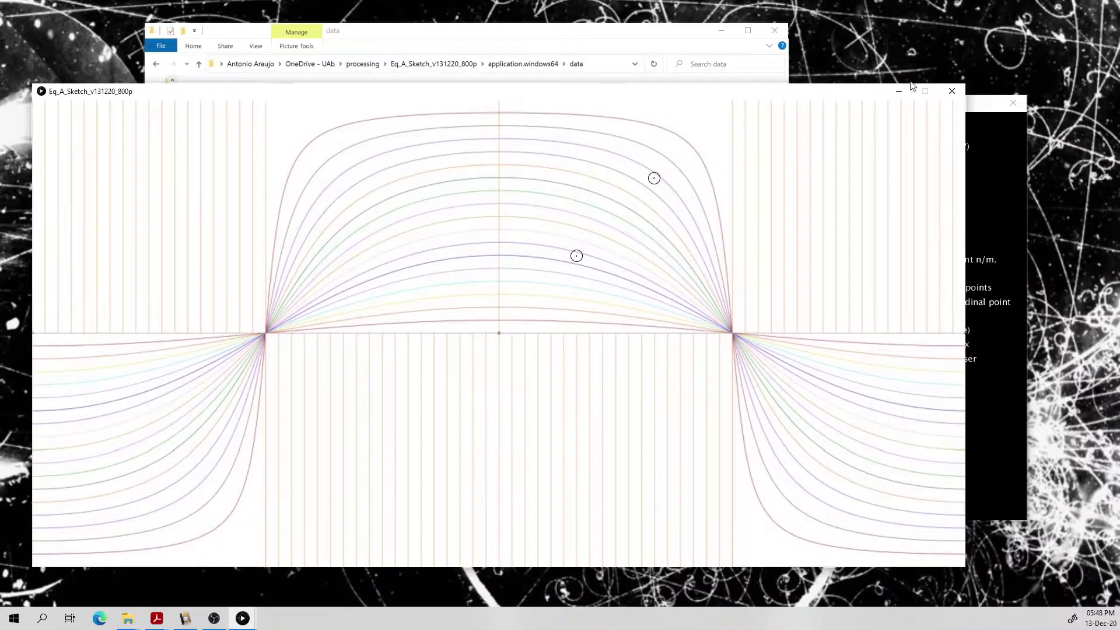
# Step: Close the running sketch and preview the aberta800.jpg panorama from the data folder
pyautogui.click(960, 91)
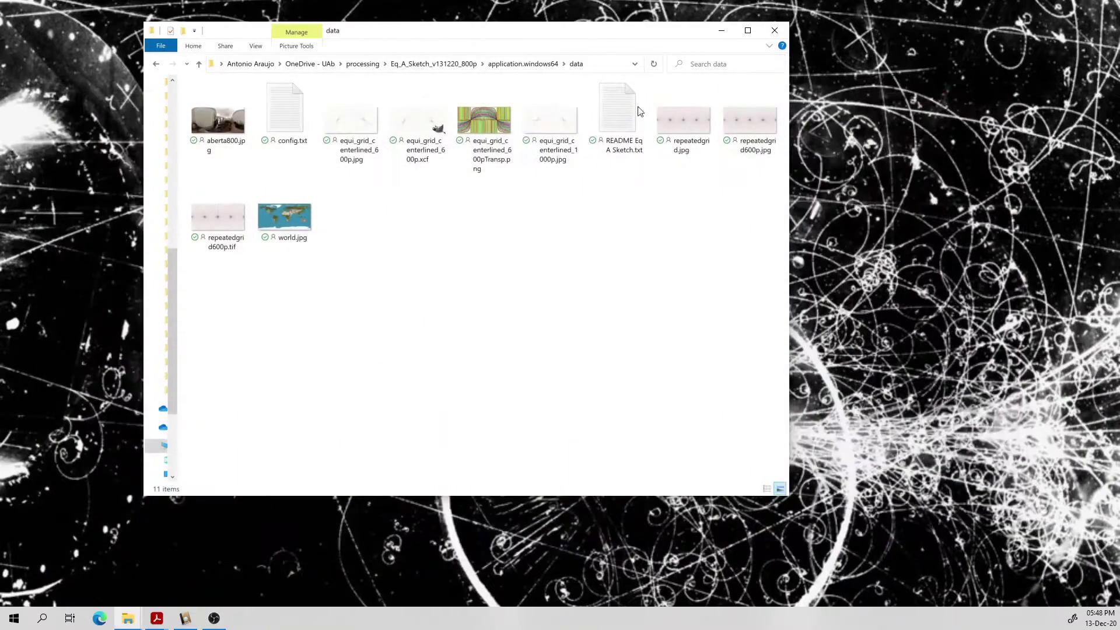
pyautogui.click(513, 65)
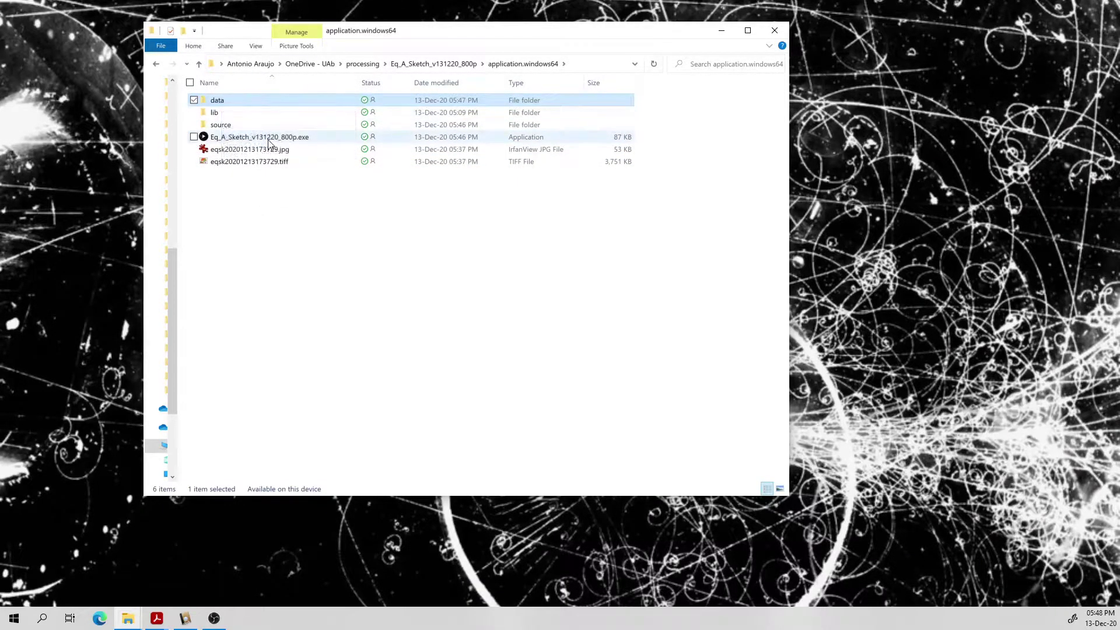
pyautogui.doubleClick(227, 102)
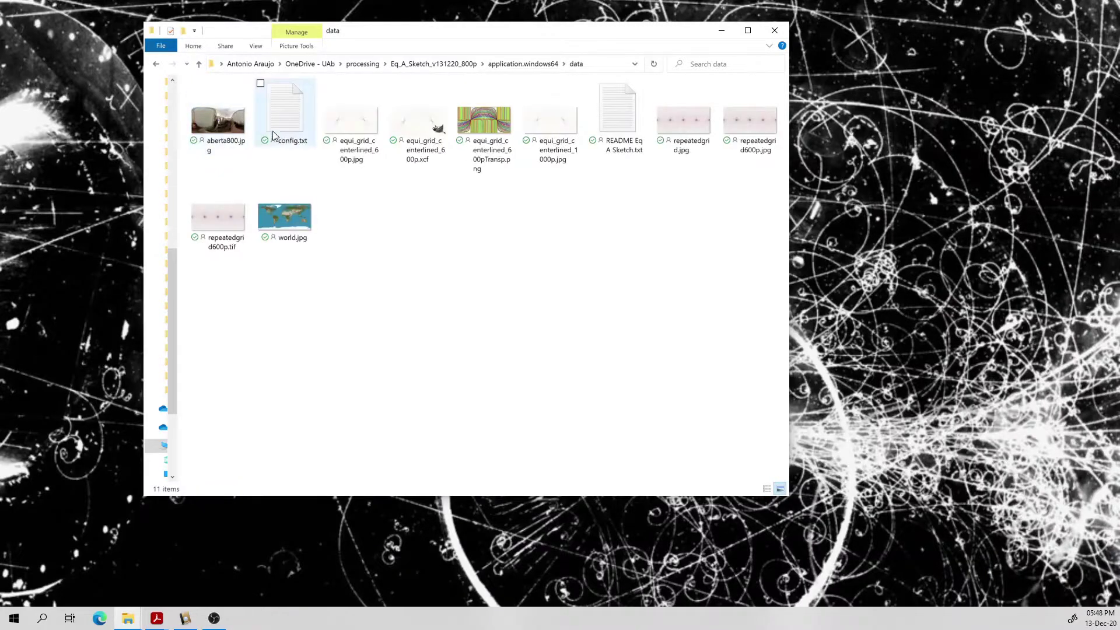
pyautogui.doubleClick(232, 132)
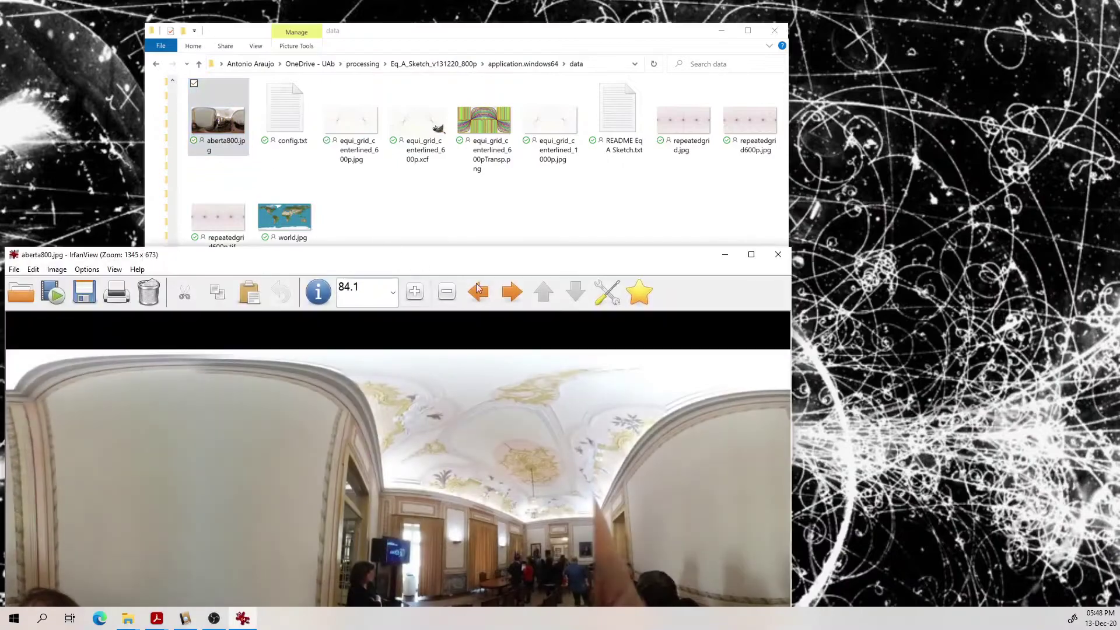
pyautogui.moveTo(510, 251); pyautogui.dragTo(659, 49)
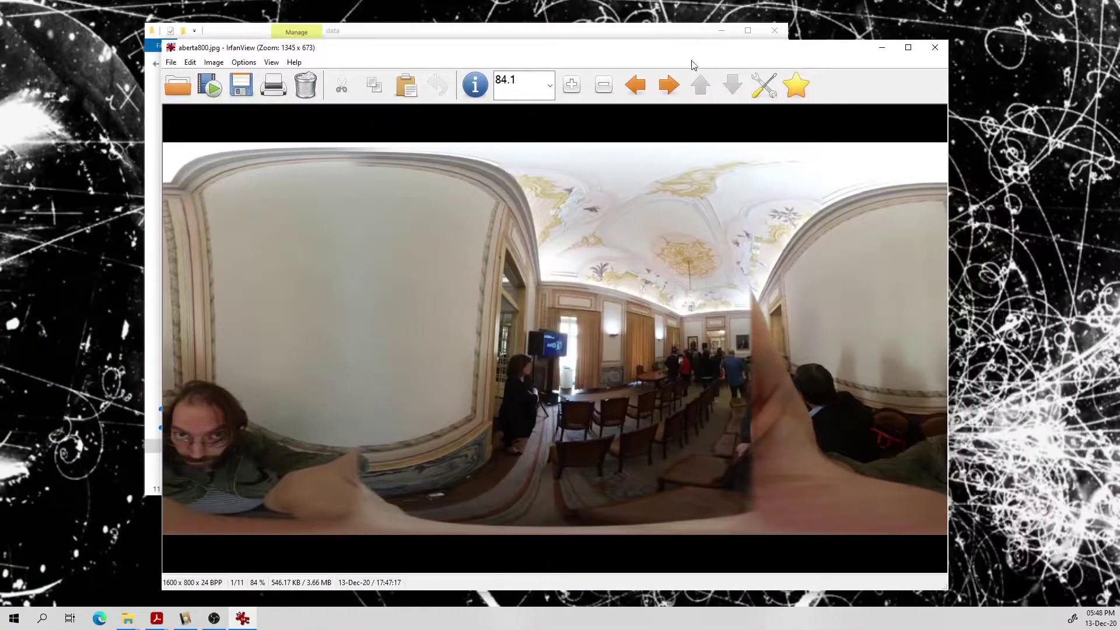
pyautogui.click(935, 48)
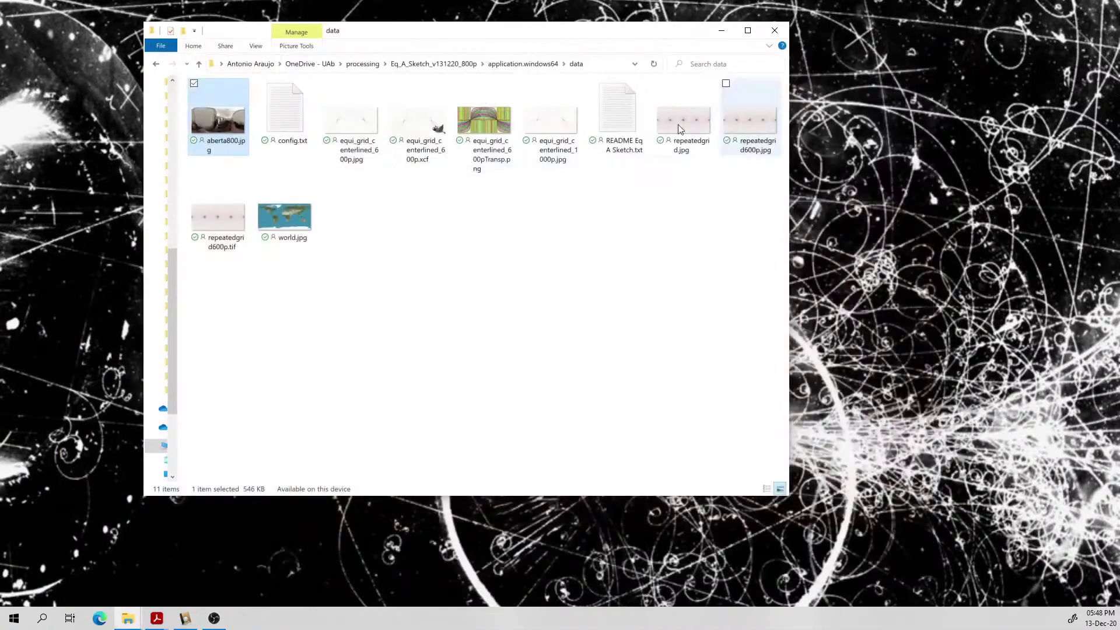
# Step: Rename aberta800.jpg to background.jpg
pyautogui.click(226, 145)
pyautogui.write('background.jpg')
pyautogui.press('Return')
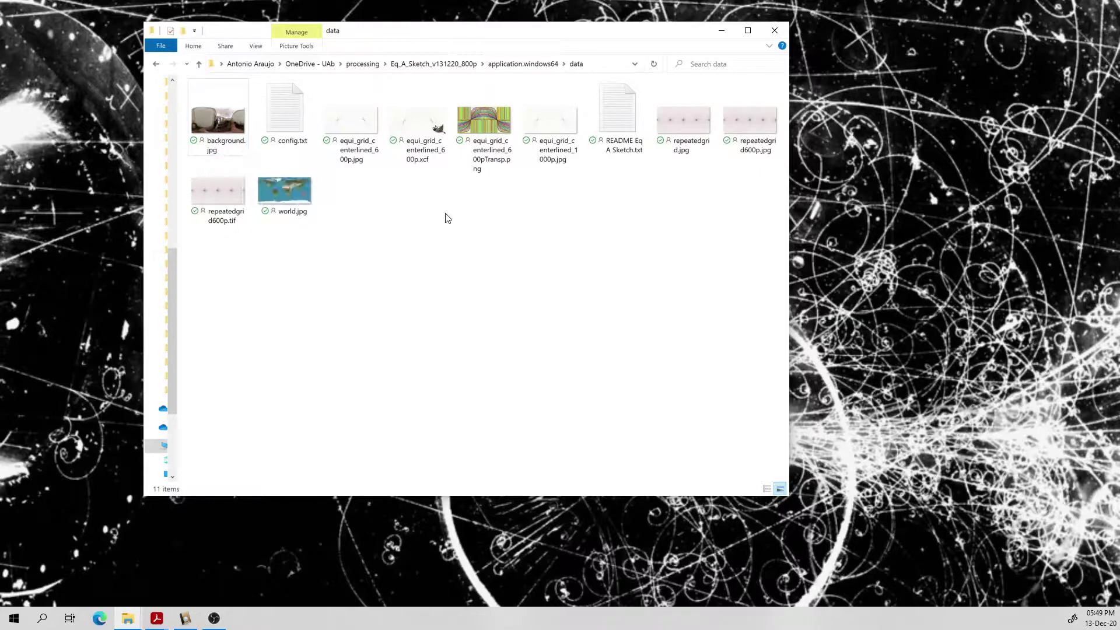
# Step: Launch Eq_A_Sketch_v131220_800p.exe from application.windows64 to load the room panorama background
pyautogui.hotkey('alt', 'Up')
pyautogui.doubleClick(294, 137)
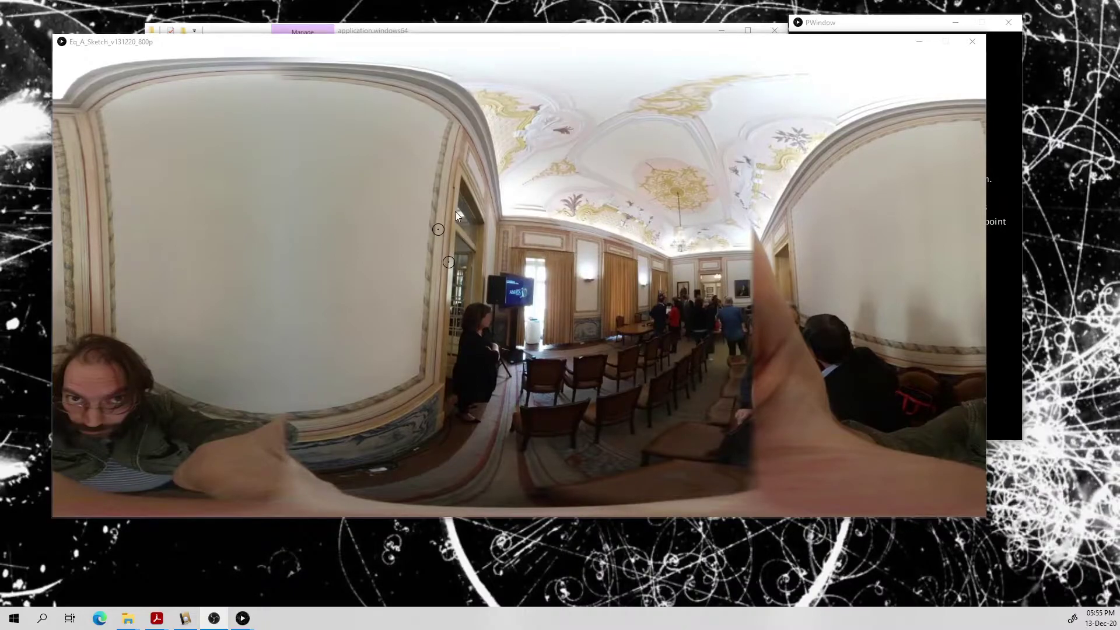
# Step: Place reference points on the upper wall and further right, then draw a geodesic curve through them
pyautogui.click(456, 234)
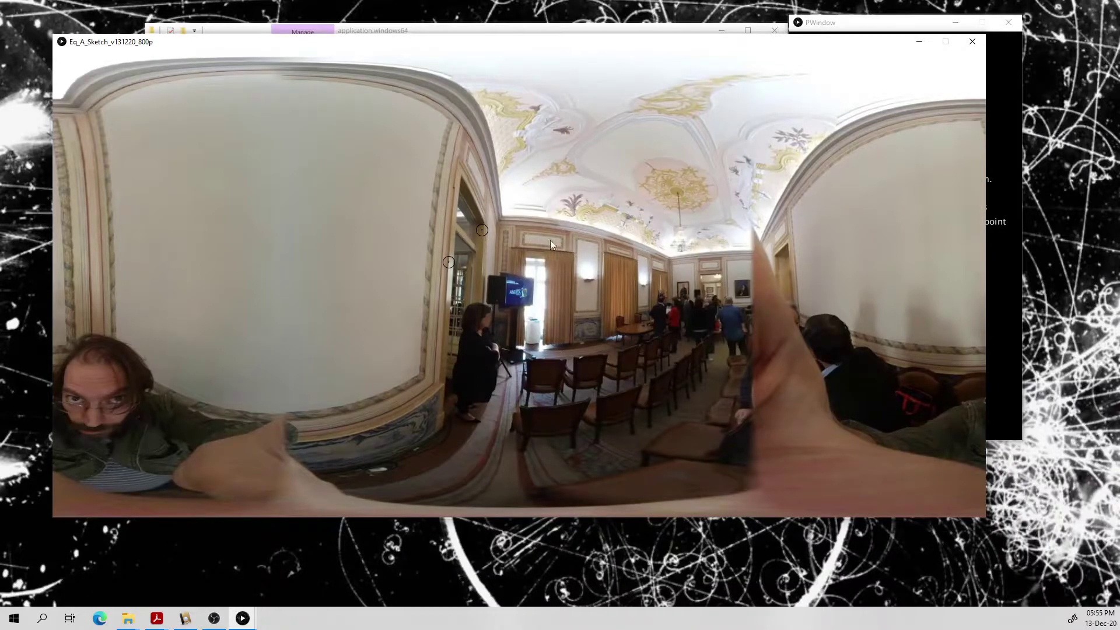
pyautogui.click(461, 176)
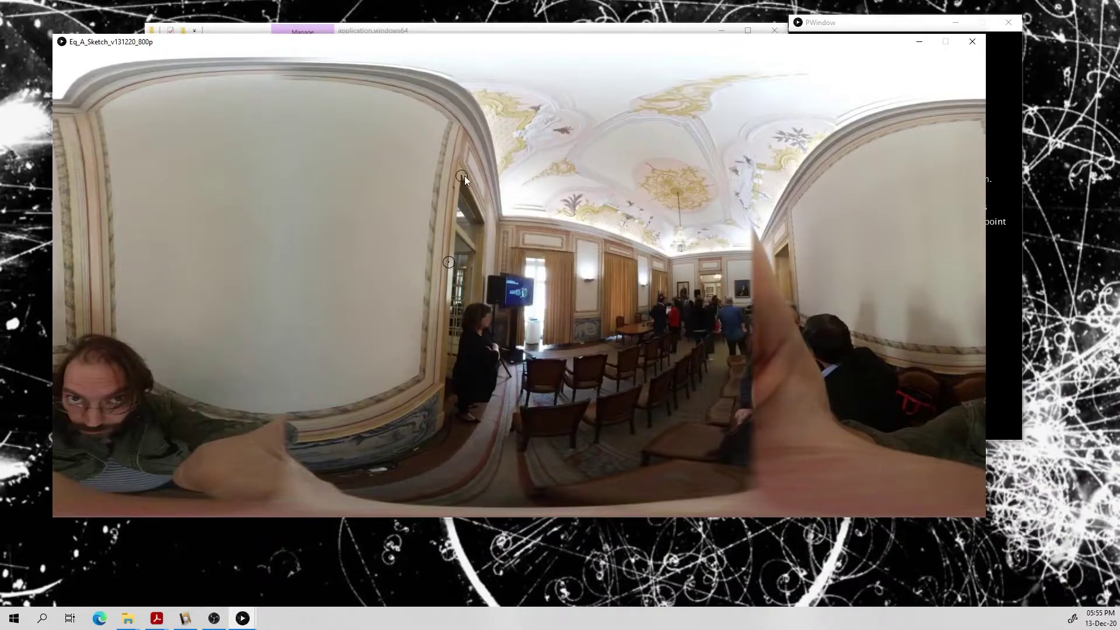
pyautogui.click(720, 273)
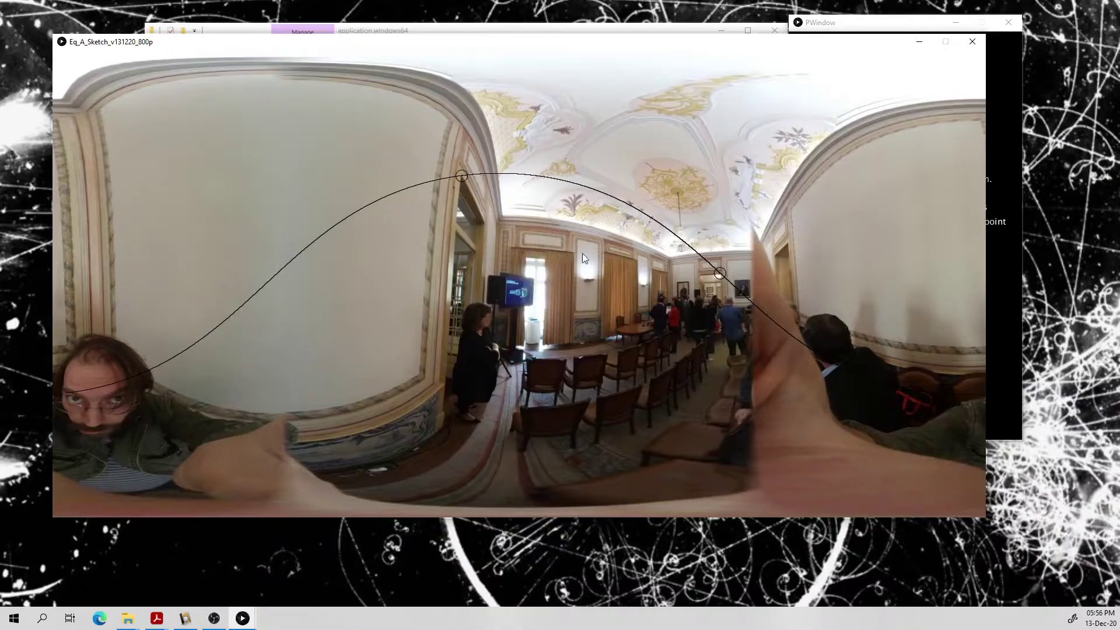
pyautogui.click(484, 222)
pyautogui.click(701, 272)
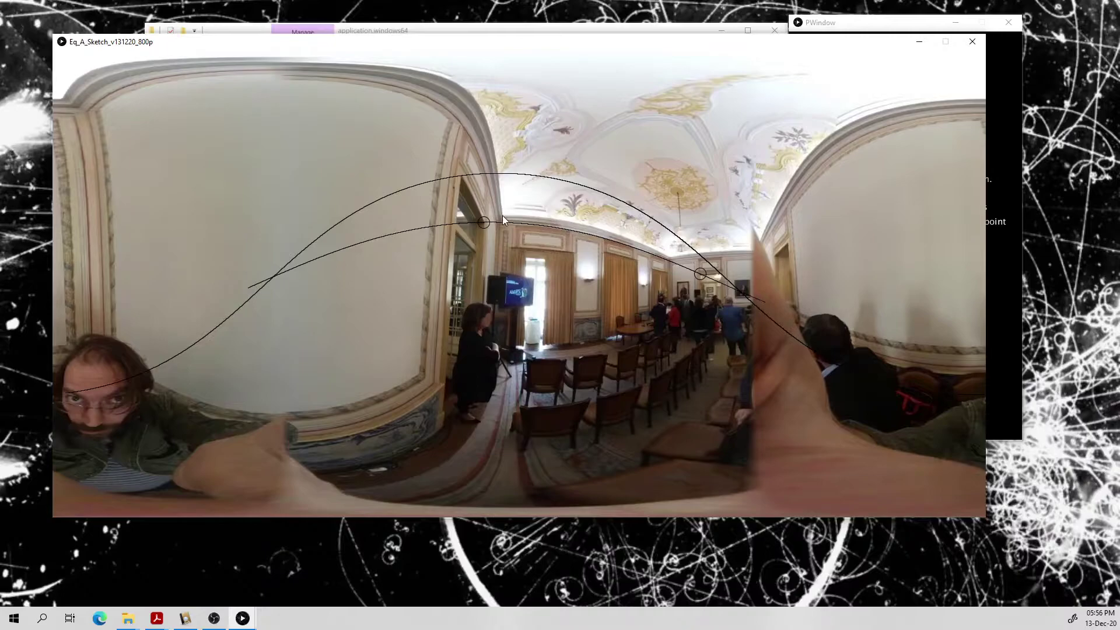
# Step: Reposition reference points along the curve and near the ceiling edge to draw another geodesic line
pyautogui.click(620, 235)
pyautogui.click(281, 273)
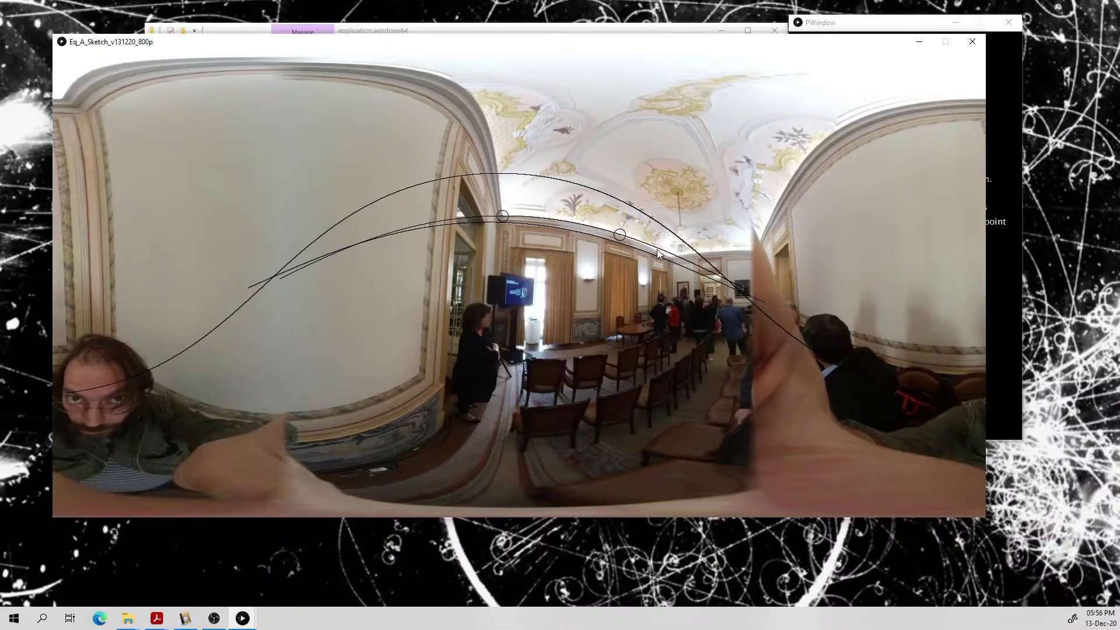
pyautogui.click(657, 252)
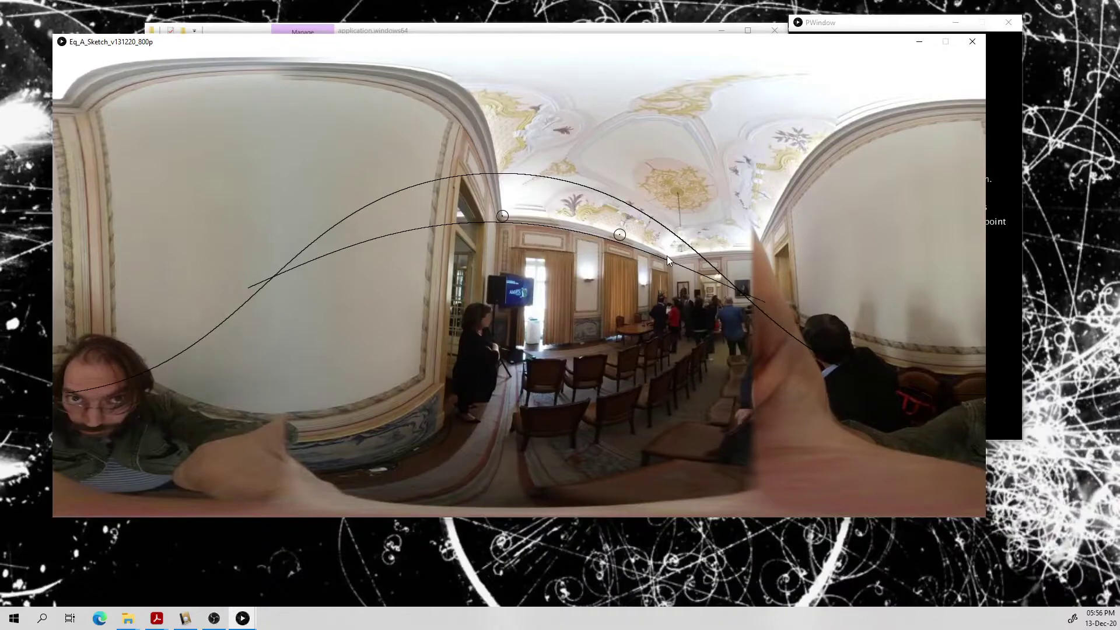
pyautogui.click(666, 255)
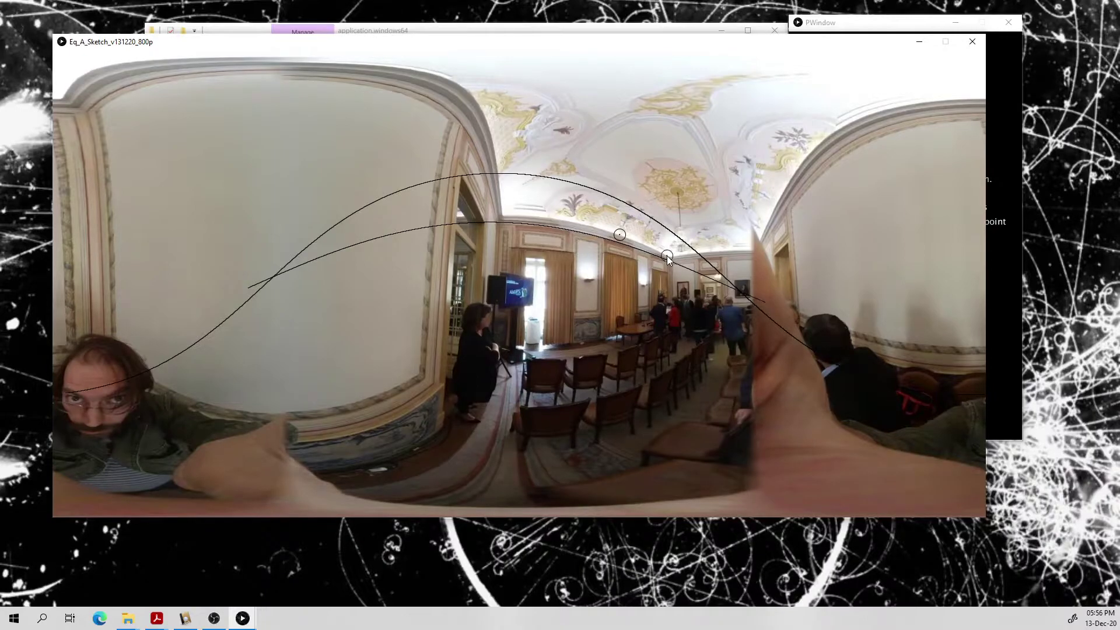
pyautogui.click(503, 215)
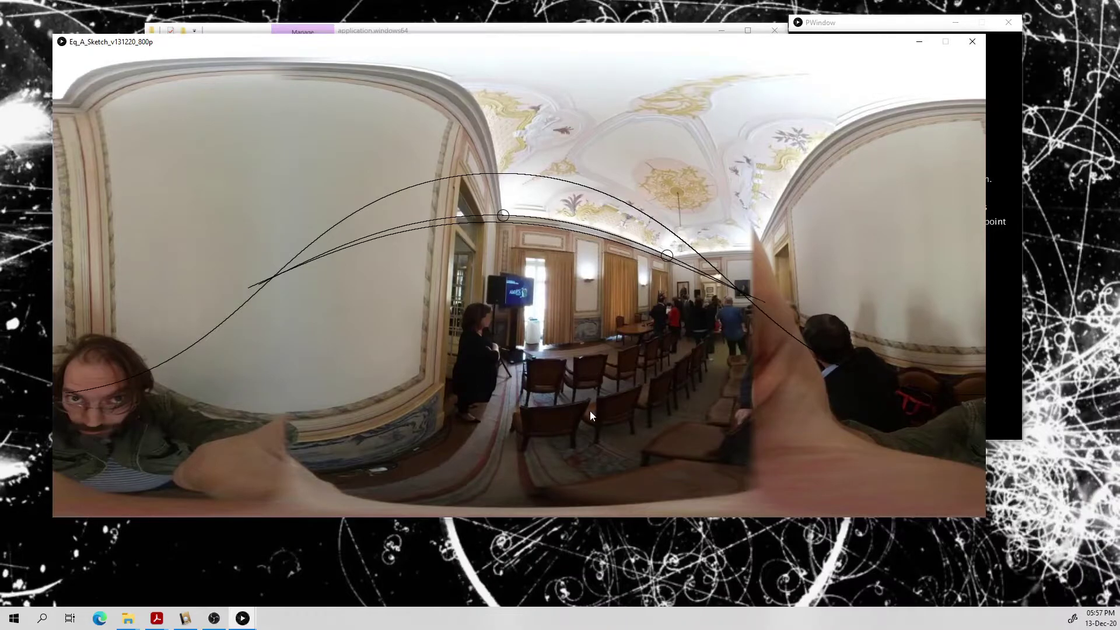
# Step: Start a crossing curve from a point on the existing curve and draw a vertical line
pyautogui.click(442, 427)
pyautogui.click(271, 276)
pyautogui.click(720, 274)
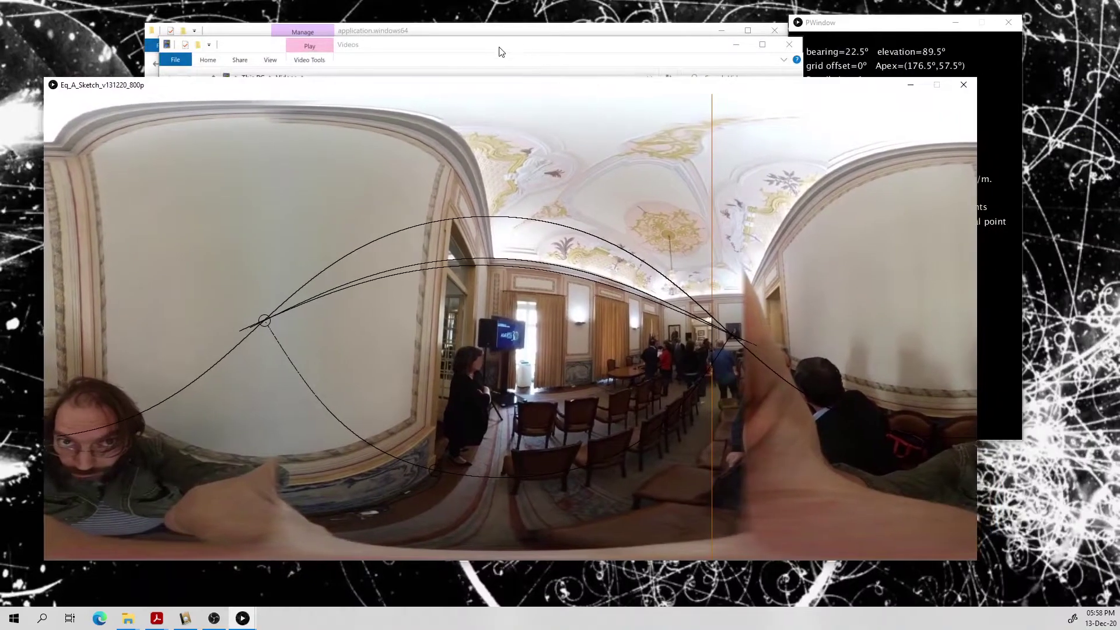
# Step: Arrange the windows and save the current sketch as image files with the s key
pyautogui.moveTo(460, 31); pyautogui.dragTo(505, 30)
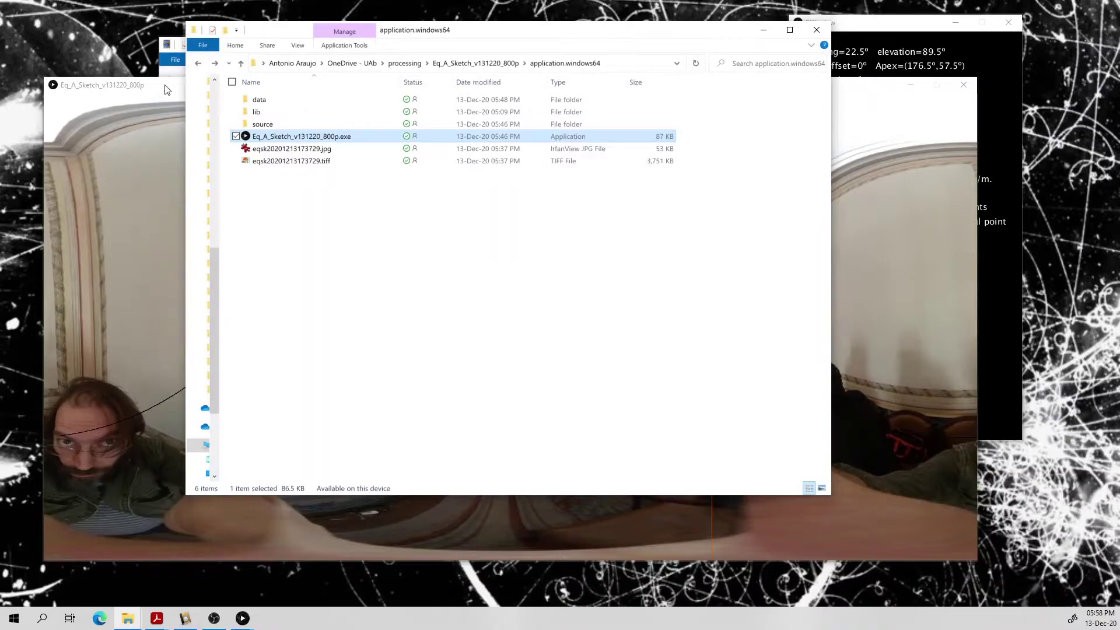
pyautogui.moveTo(165, 89); pyautogui.dragTo(530, 69)
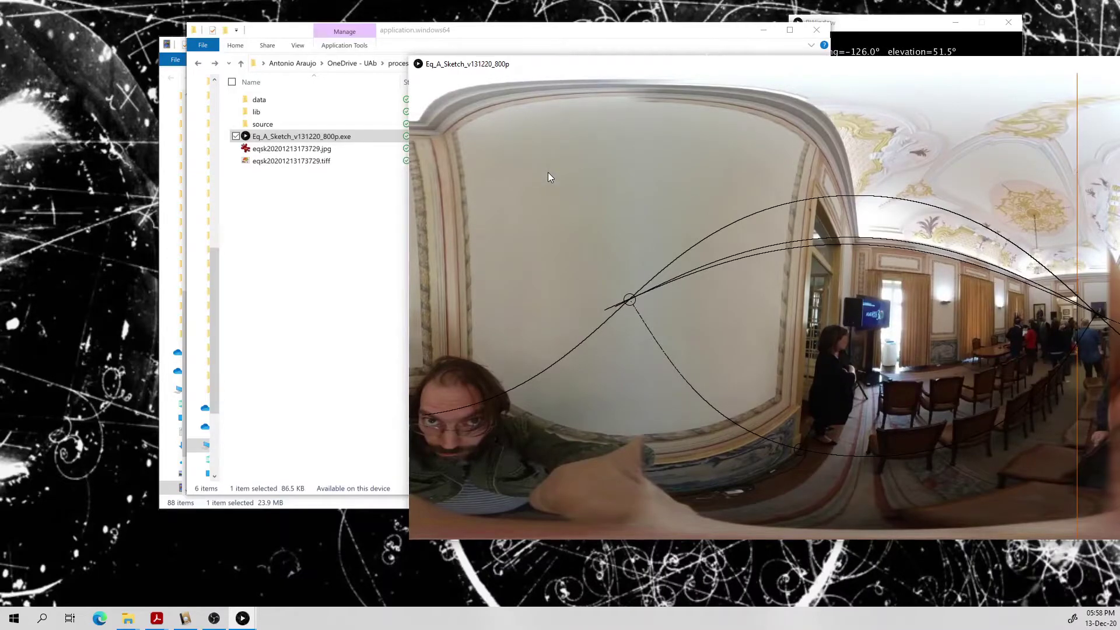
pyautogui.press('s')
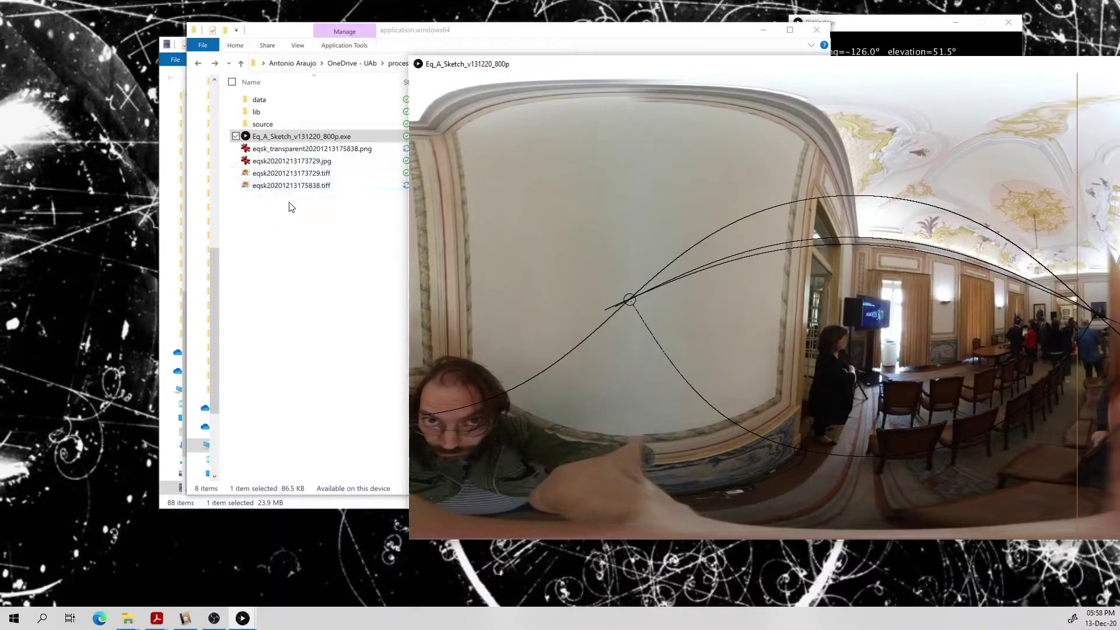
# Step: Open the eqsk20201213173729.tiff and eqsk20201213175838.tiff exports in the photo viewer
pyautogui.click(290, 208)
pyautogui.moveTo(399, 42); pyautogui.dragTo(383, 41)
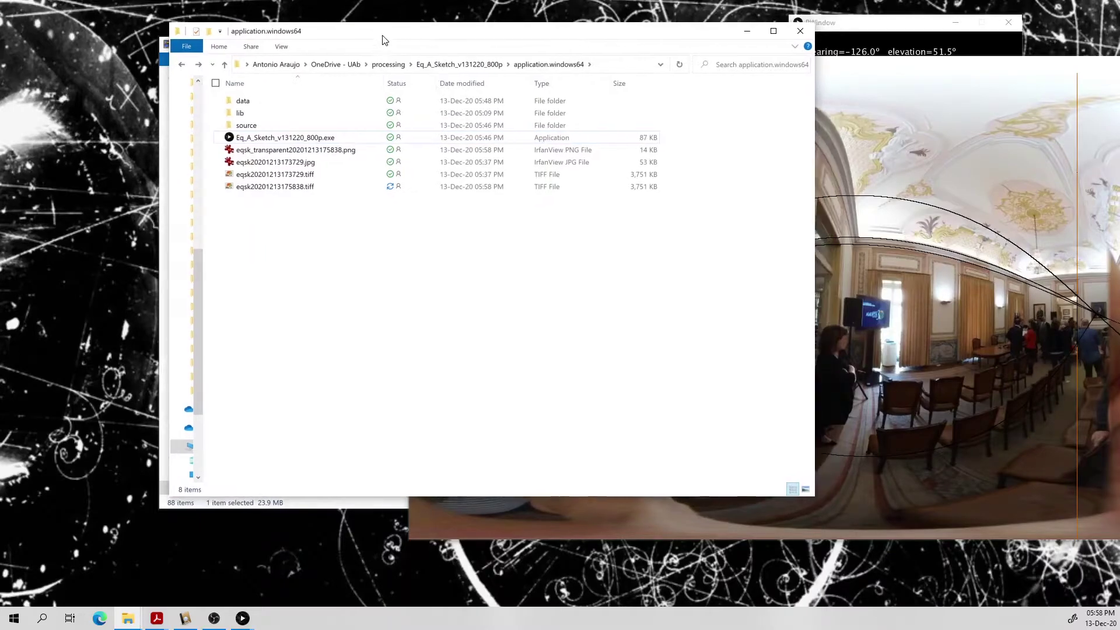
pyautogui.doubleClick(302, 167)
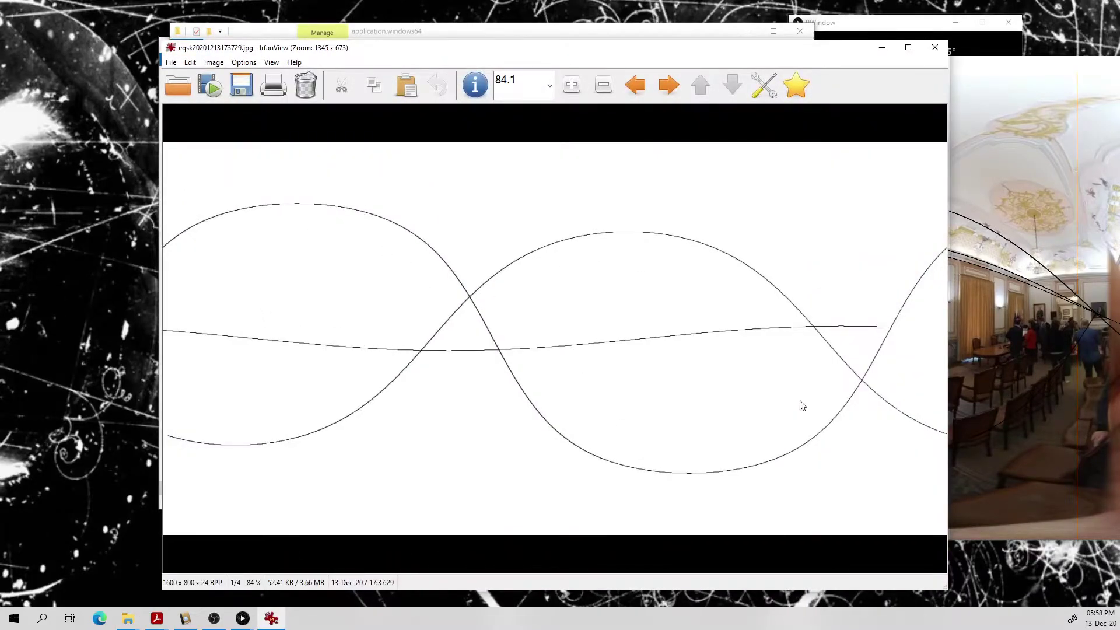
pyautogui.click(935, 48)
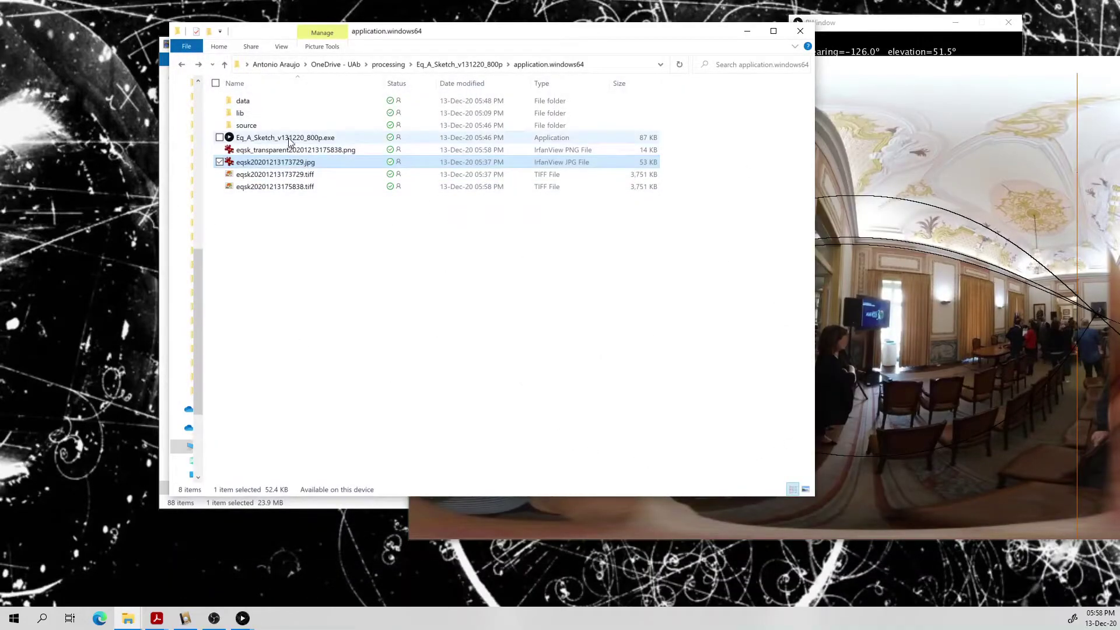
pyautogui.click(290, 177)
pyautogui.doubleClick(290, 177)
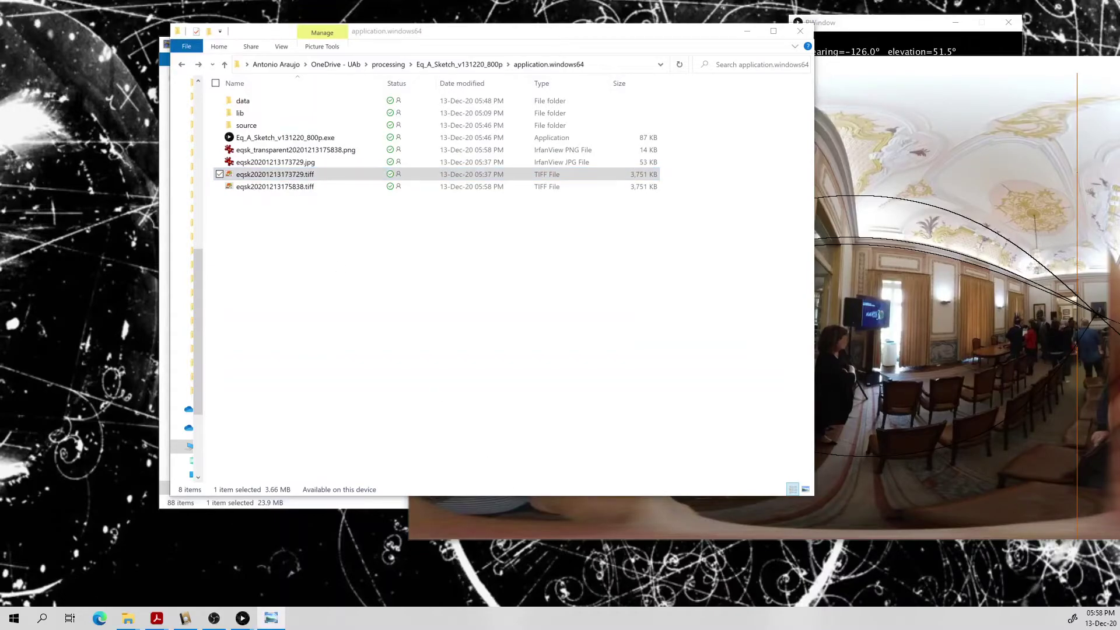
pyautogui.click(289, 187)
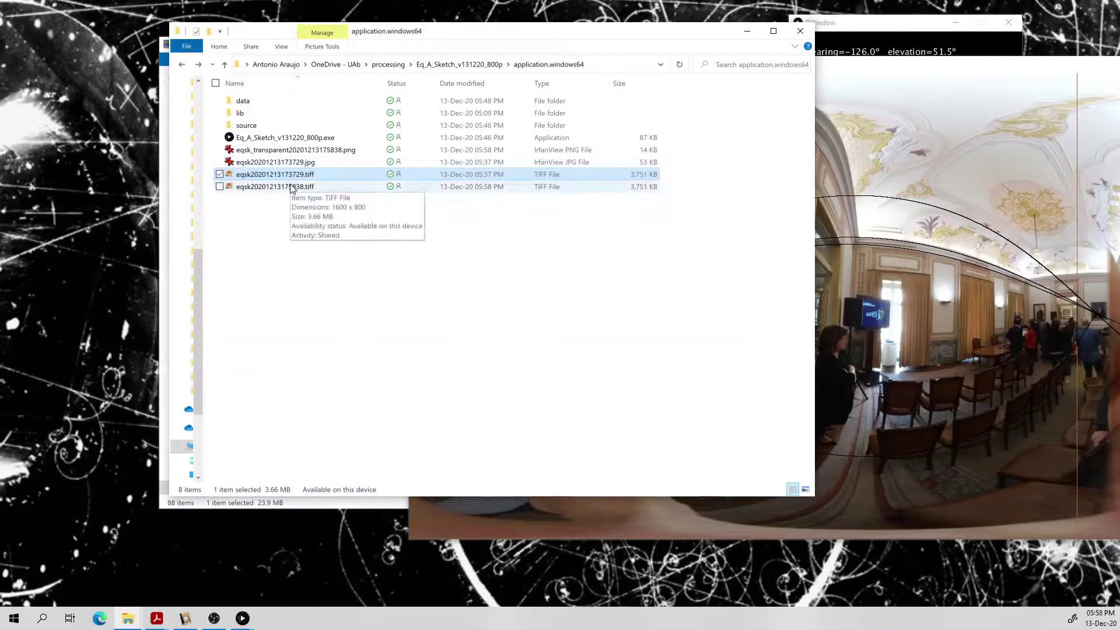
pyautogui.doubleClick(290, 186)
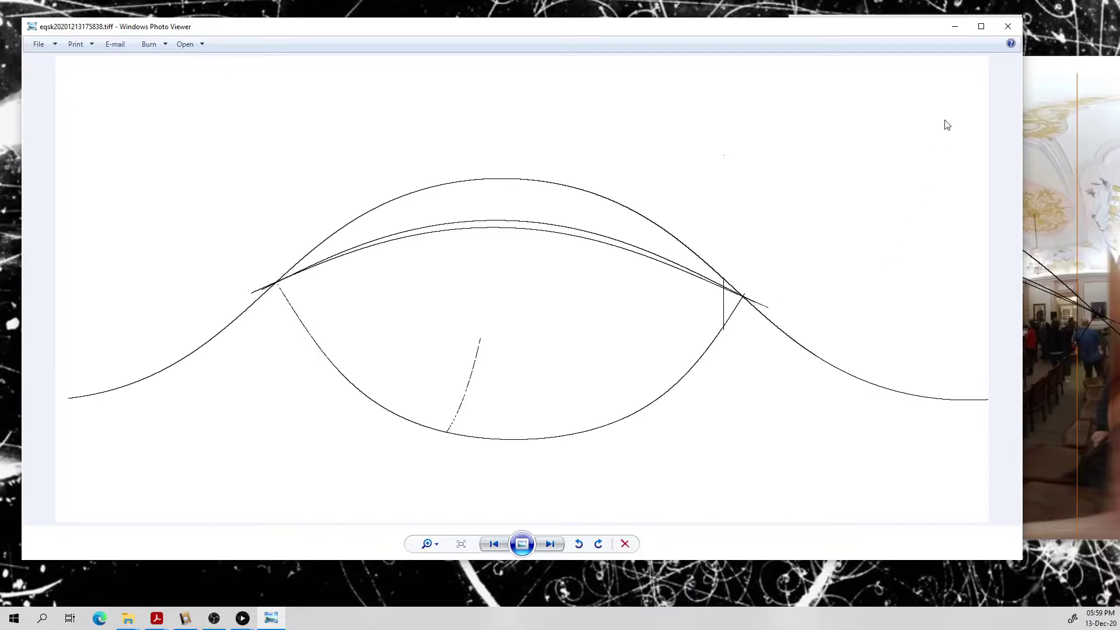
# Step: Lay the saved eqsk20201213175838.tiff over the live sketch to compare, then return to the folder
pyautogui.moveTo(894, 32); pyautogui.dragTo(838, 45)
pyautogui.click(1018, 66)
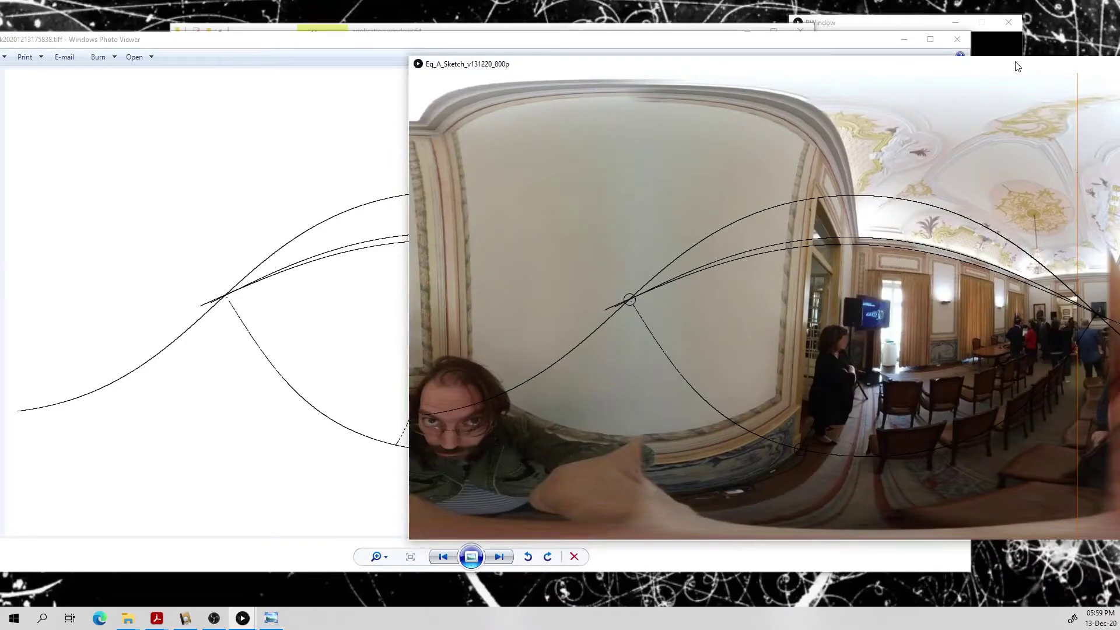
pyautogui.moveTo(299, 39); pyautogui.dragTo(340, 133)
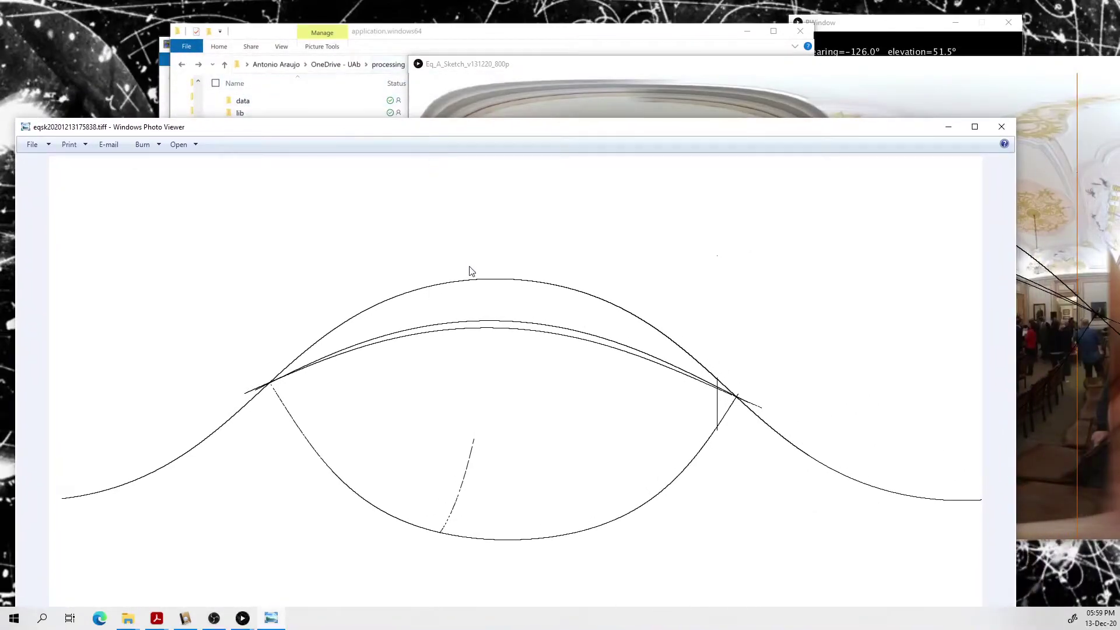
pyautogui.click(442, 36)
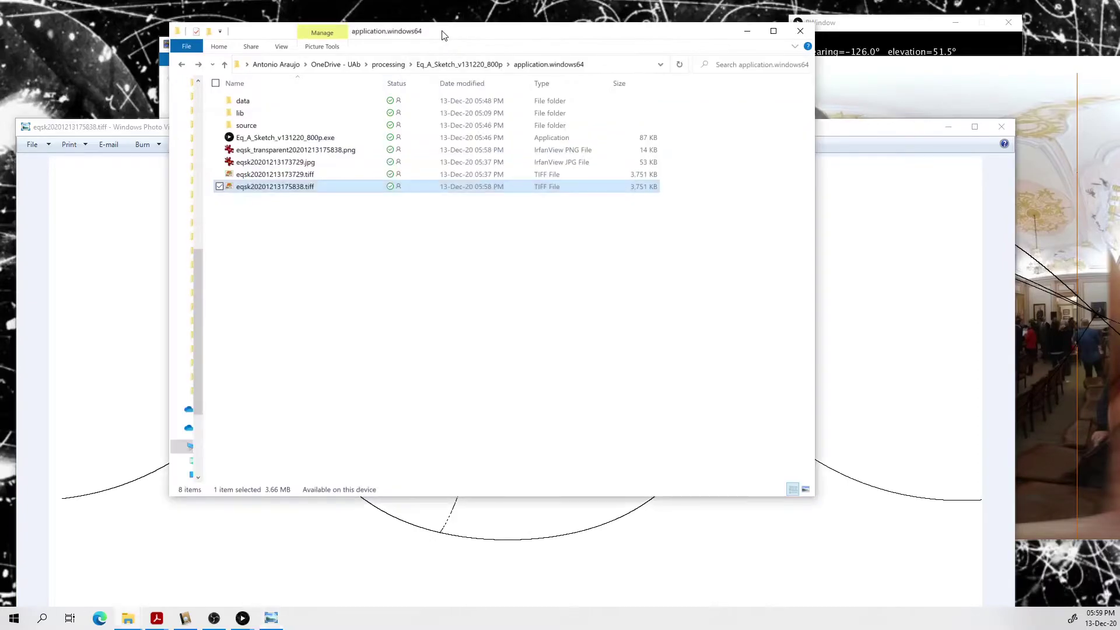
# Step: Preview the transparent PNG export in the image viewer, which shows it all black
pyautogui.doubleClick(317, 153)
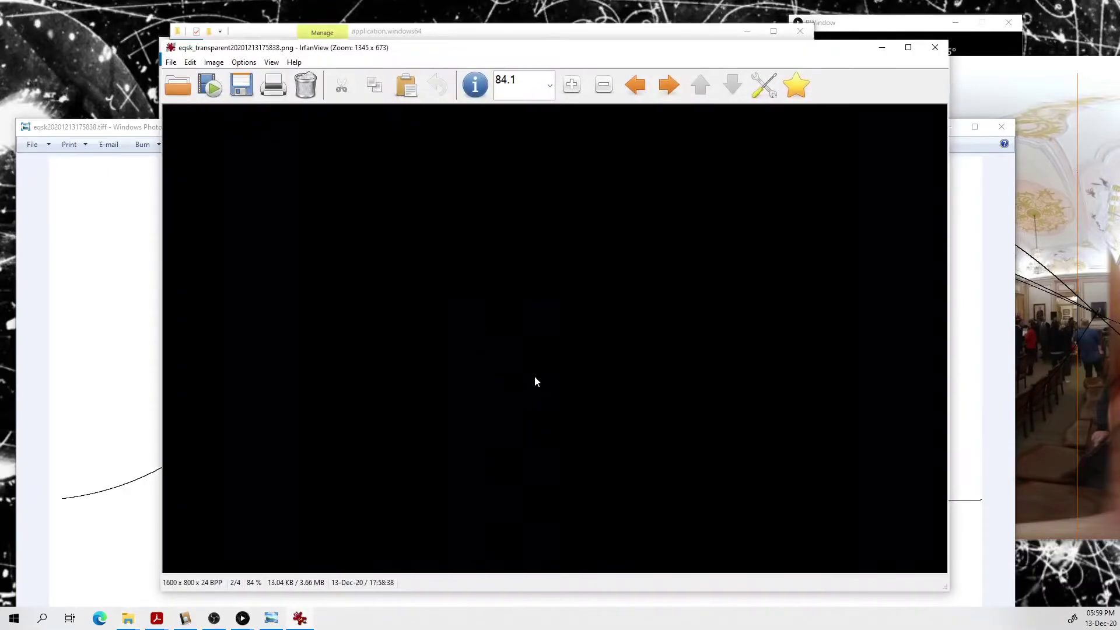
pyautogui.click(934, 47)
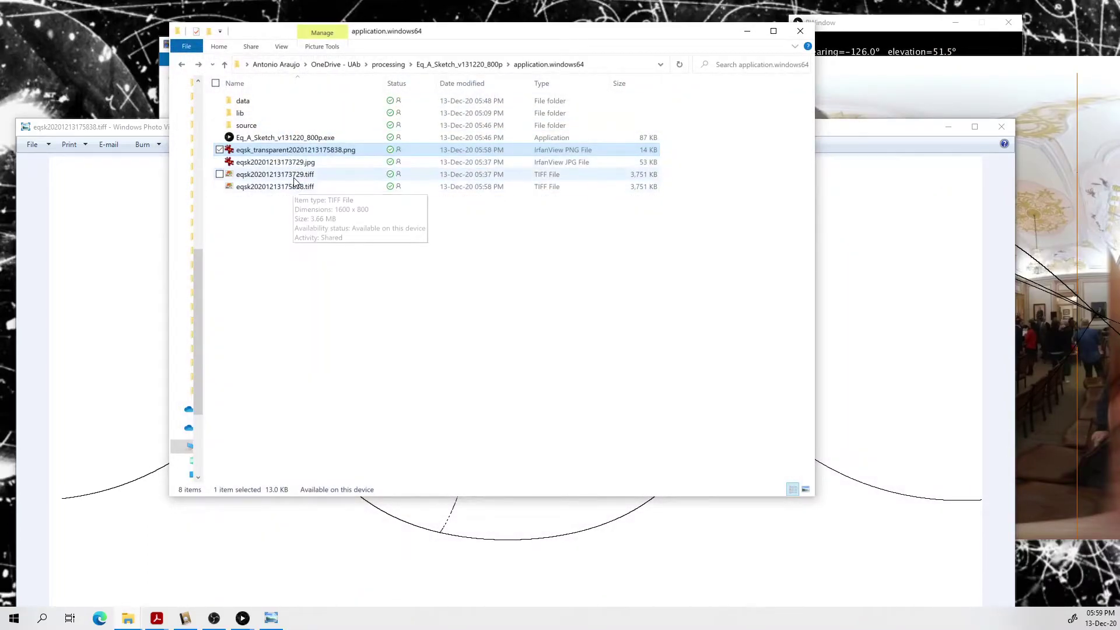
pyautogui.click(294, 178)
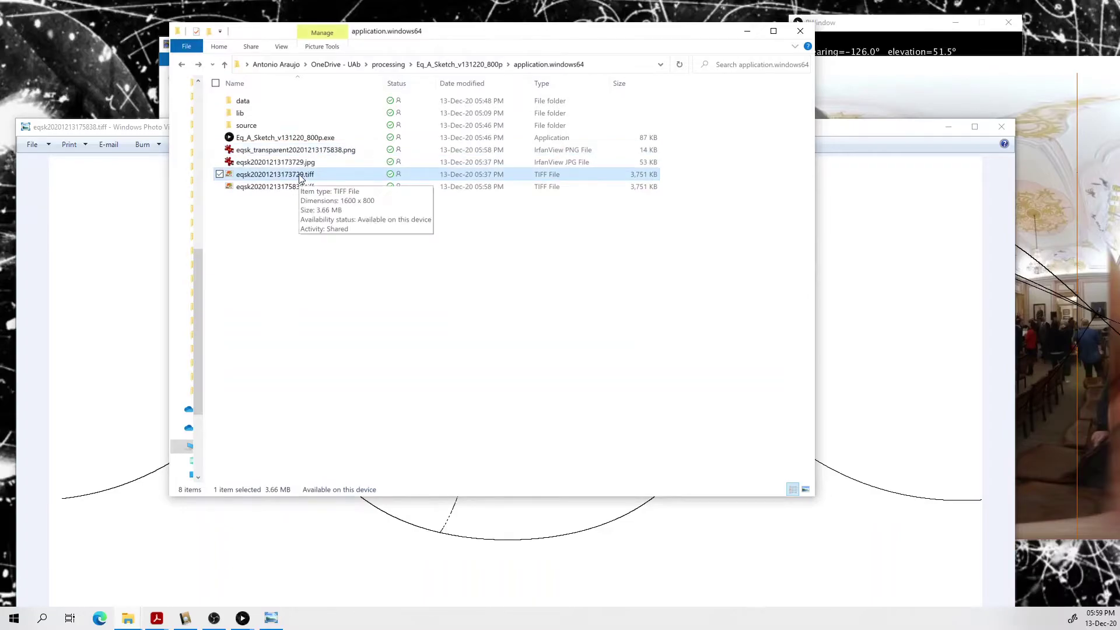
pyautogui.click(312, 162)
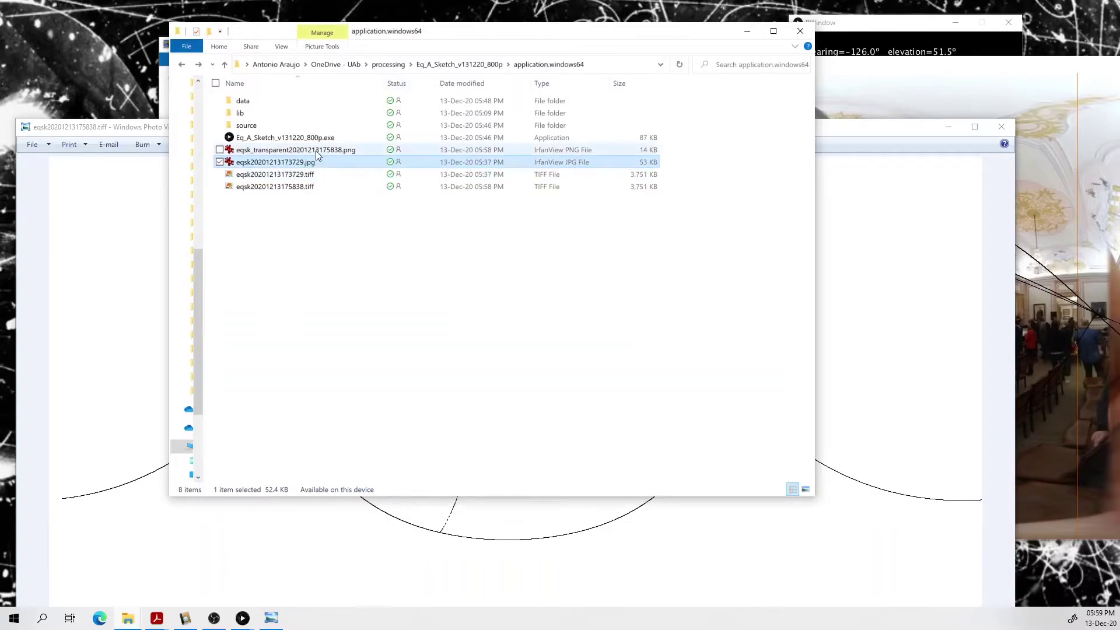
pyautogui.click(316, 150)
pyautogui.rightClick(316, 150)
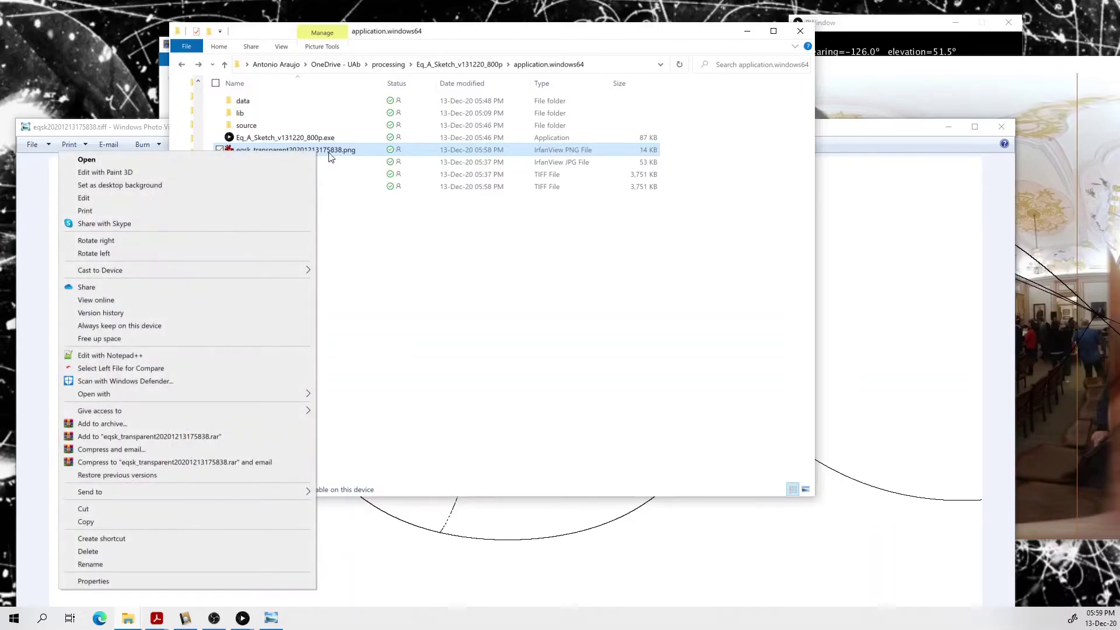
pyautogui.doubleClick(340, 150)
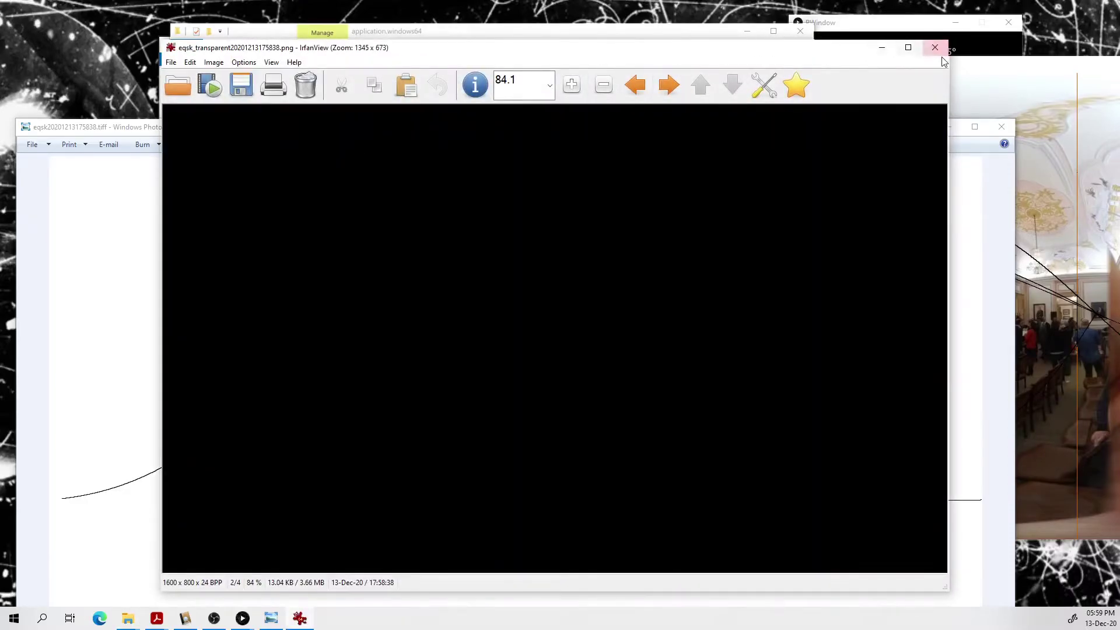
pyautogui.click(935, 47)
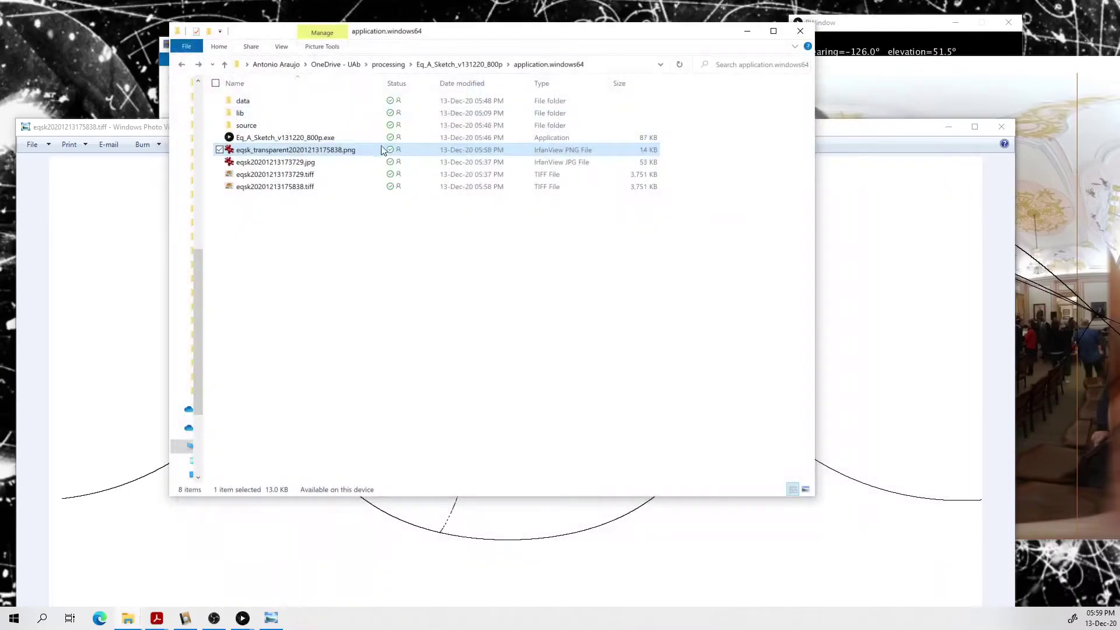
# Step: Open eqsk_transparent20201213175838.png in SketchBook using Open with
pyautogui.rightClick(301, 150)
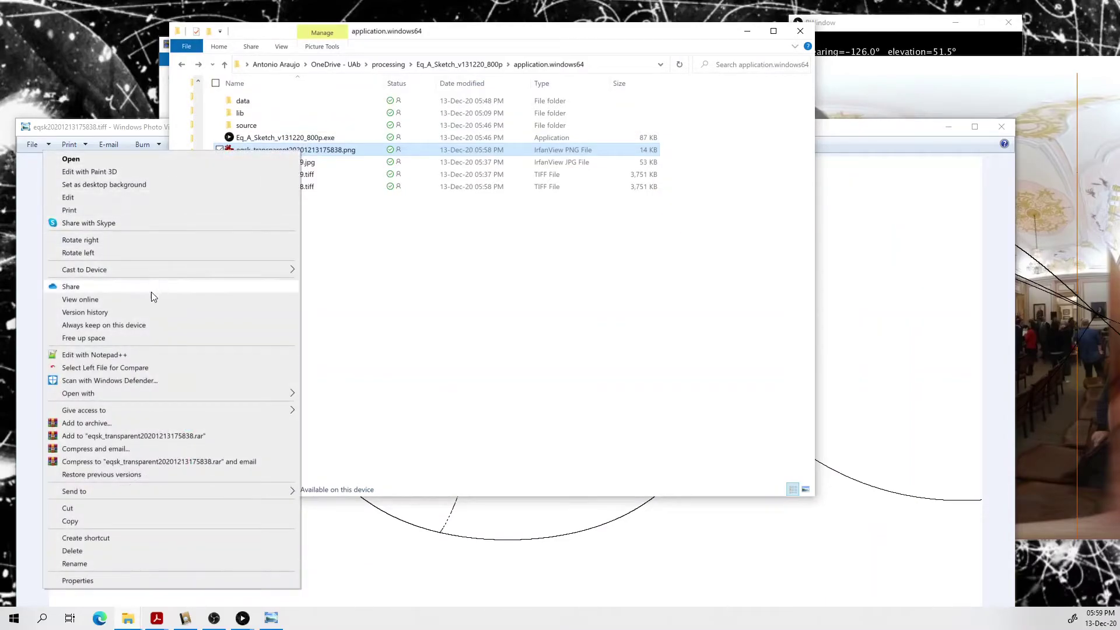
pyautogui.moveTo(174, 395)
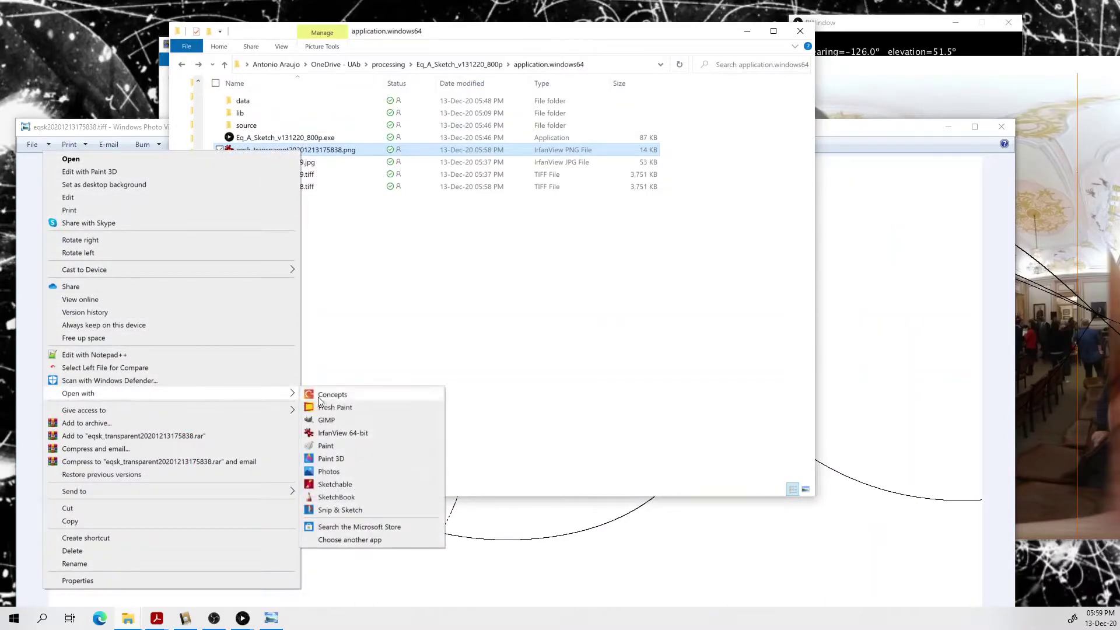
pyautogui.click(380, 496)
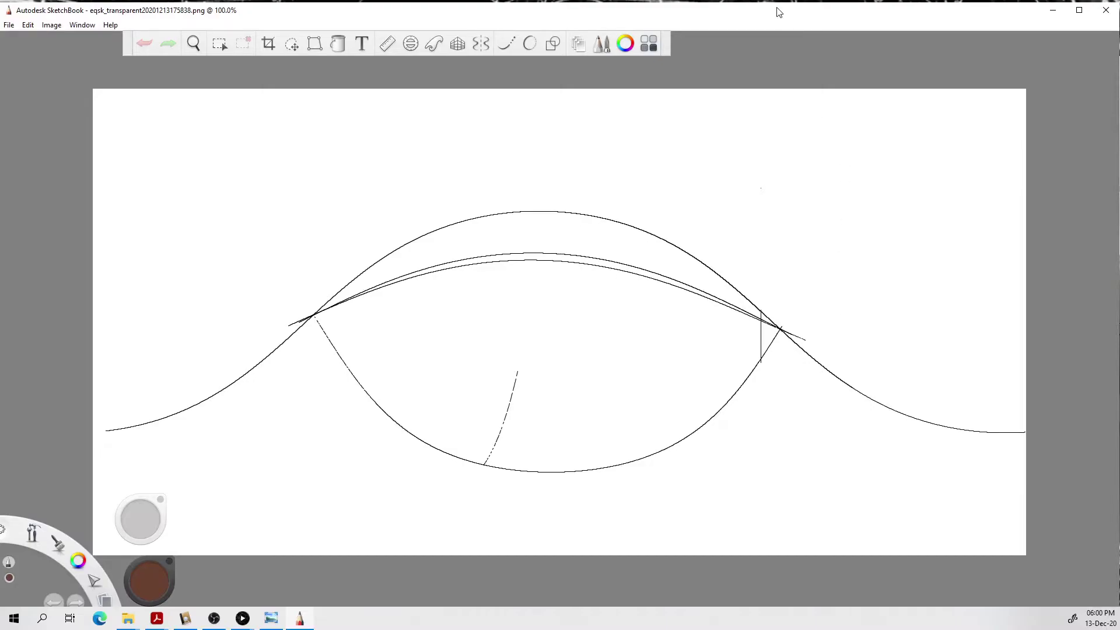
# Step: Inspect the exported geodesic curves in SketchBook and move its window aside
pyautogui.moveTo(778, 12)
pyautogui.mouseDown()
pyautogui.moveTo(790, 10)
pyautogui.moveTo(786, 204)
pyautogui.moveTo(753, 628)
pyautogui.mouseUp()
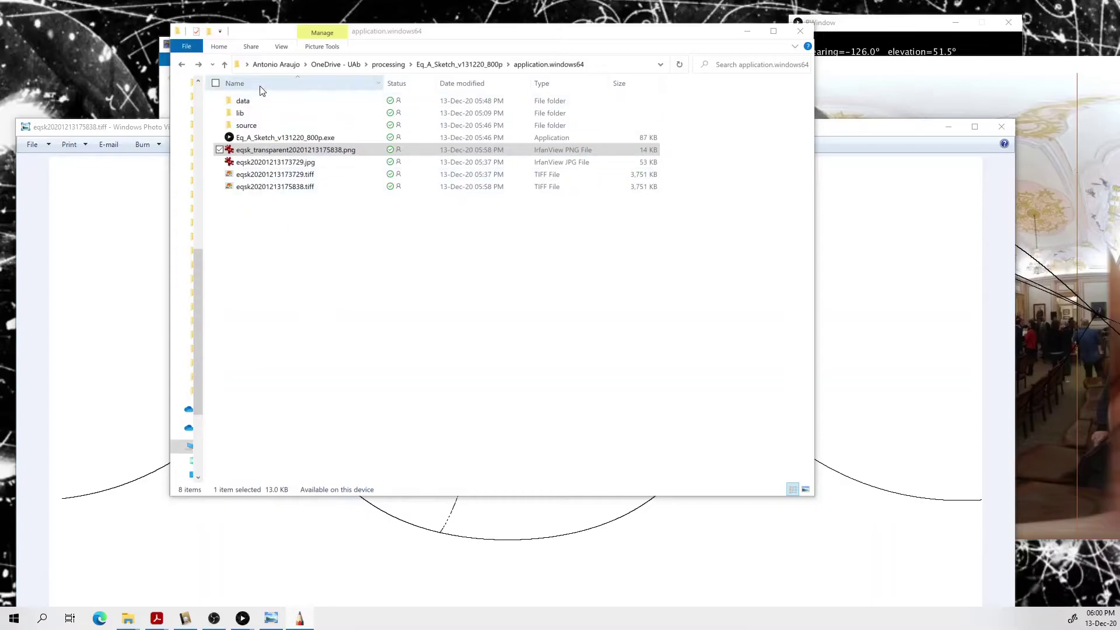
# Step: Open the data folder and rename background.jpg to background2.jpg
pyautogui.click(255, 106)
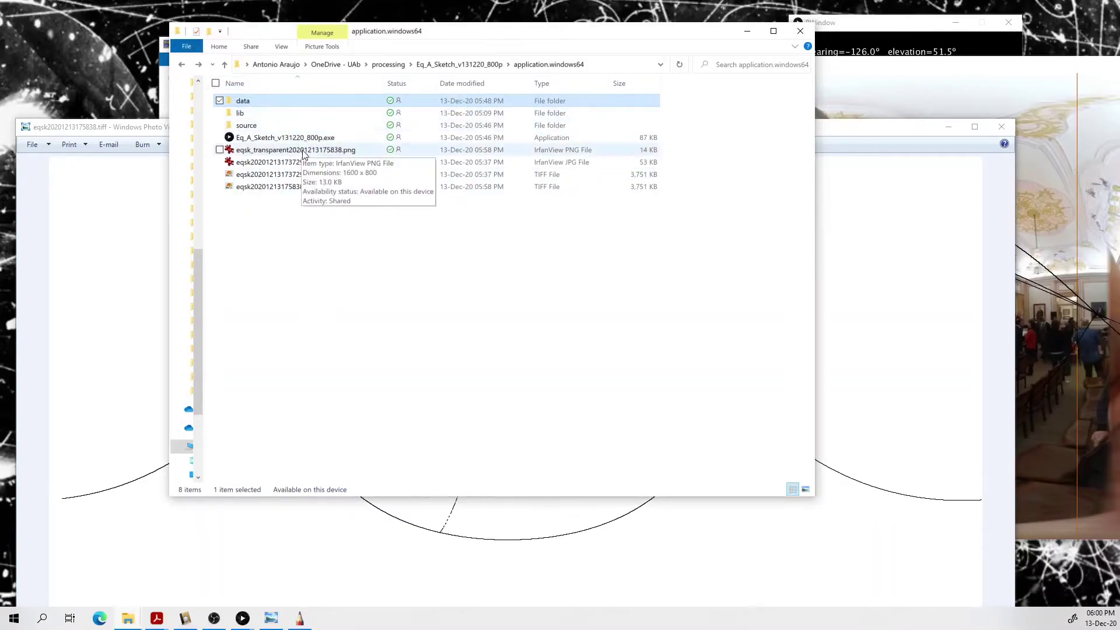
pyautogui.doubleClick(259, 105)
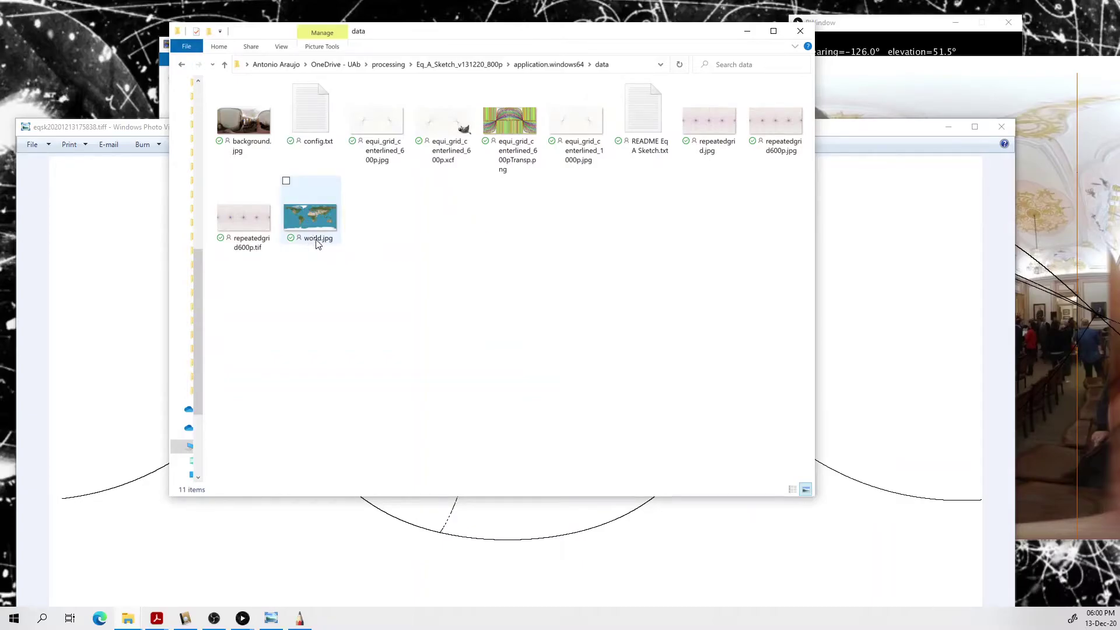
pyautogui.click(256, 149)
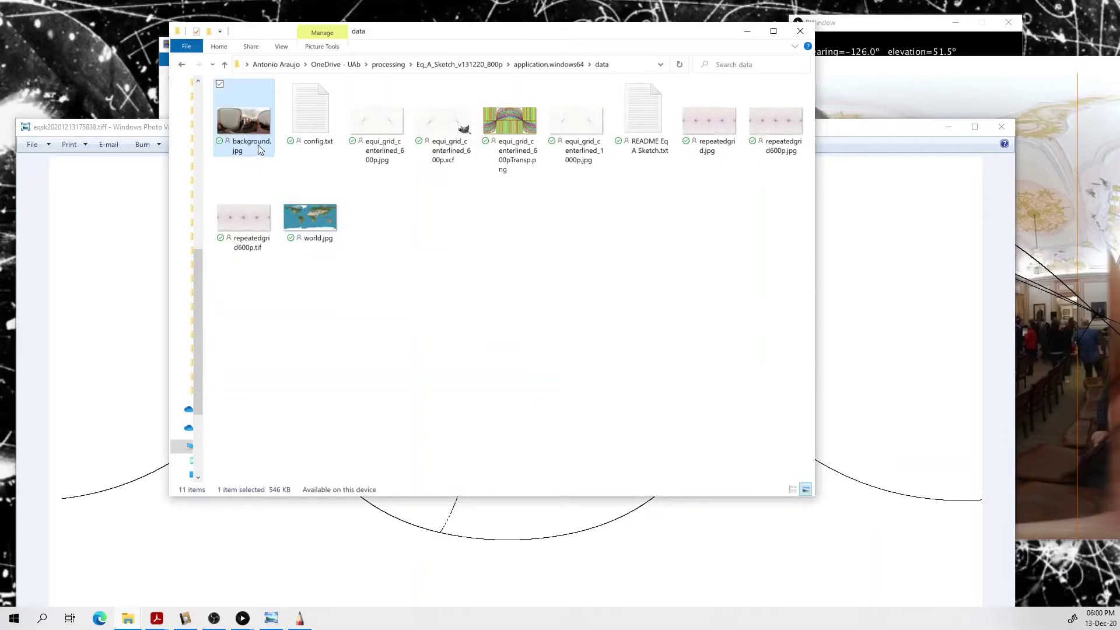
pyautogui.click(259, 147)
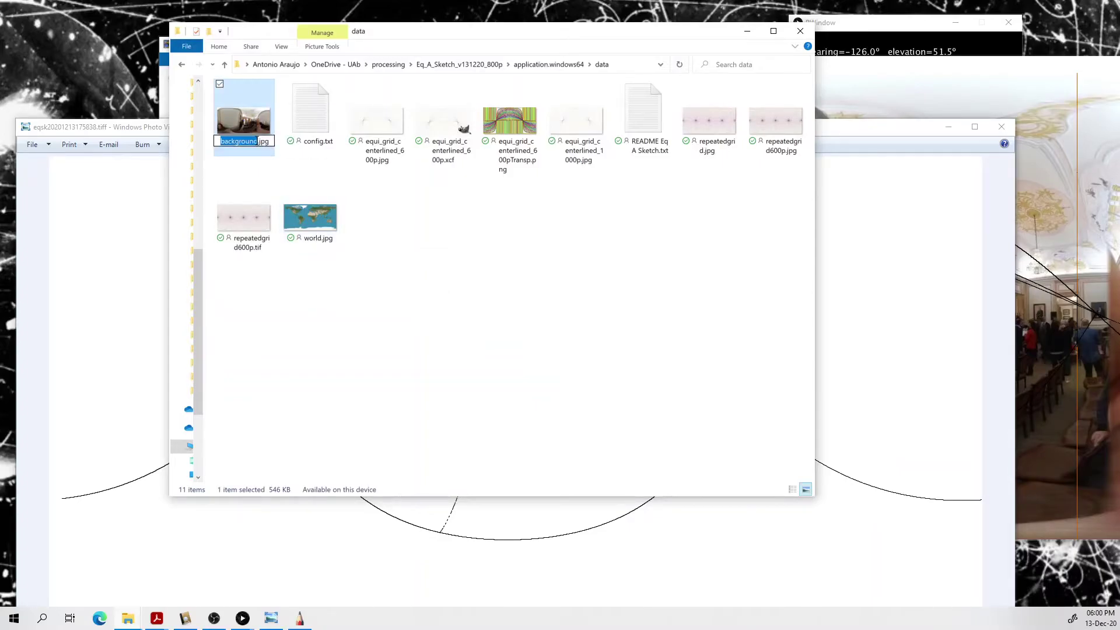
pyautogui.click(257, 140)
pyautogui.write('2')
pyautogui.press('Return')
# Step: Rename world.jpg to background.jpg
pyautogui.click(322, 196)
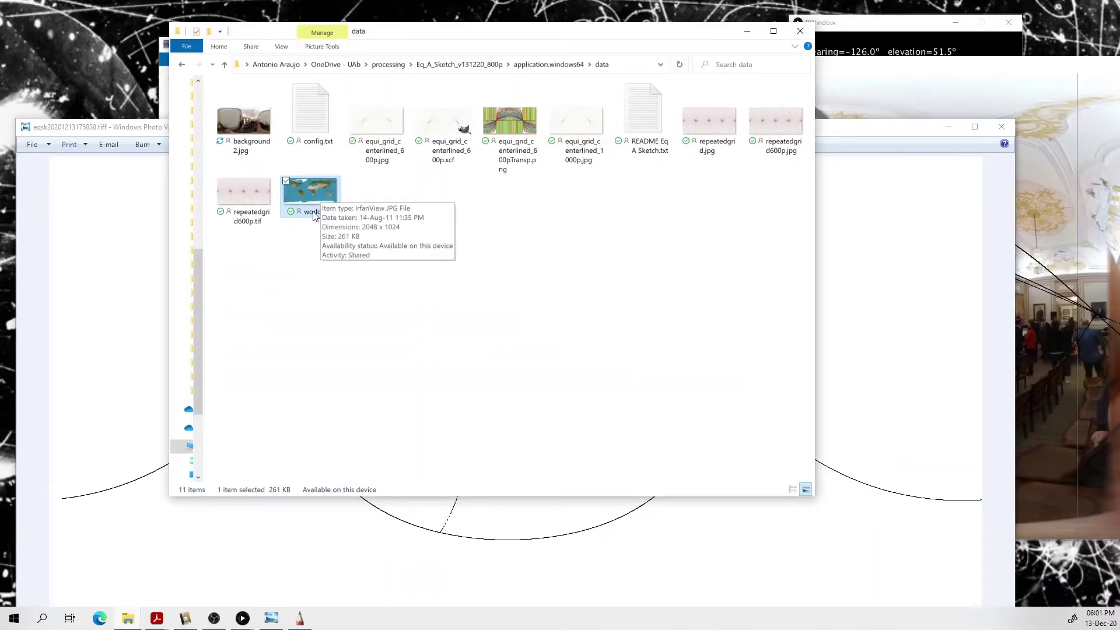
pyautogui.click(313, 215)
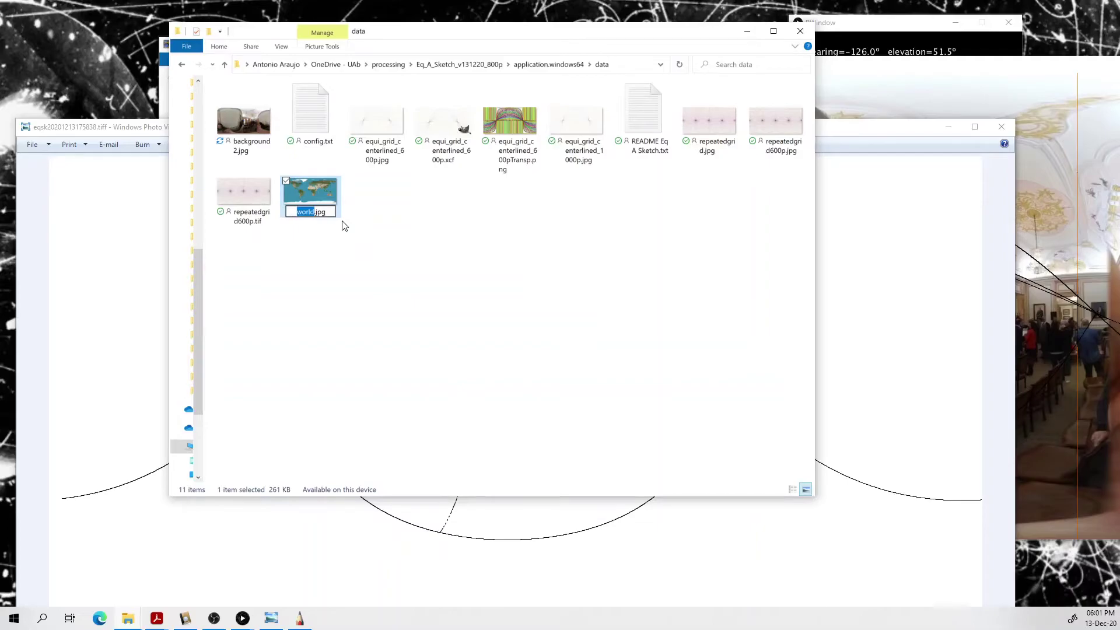
pyautogui.write('background')
pyautogui.click(344, 227)
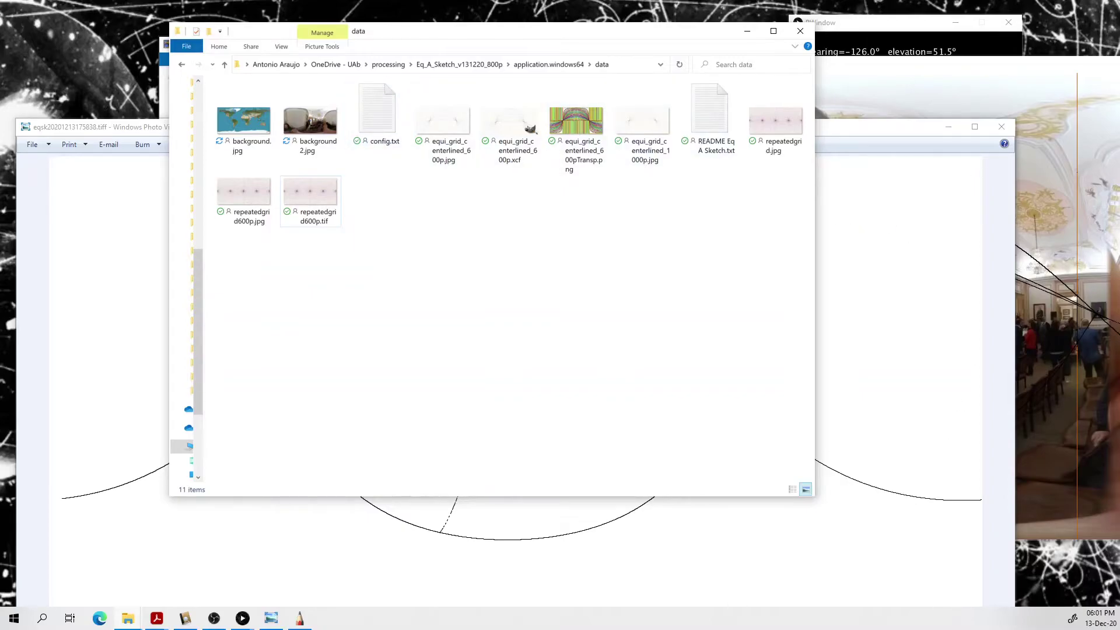
# Step: Launch Eq_A_Sketch_v131220_800p.exe from application.windows64 with the new world-map background
pyautogui.moveTo(570, 35); pyautogui.dragTo(579, 97)
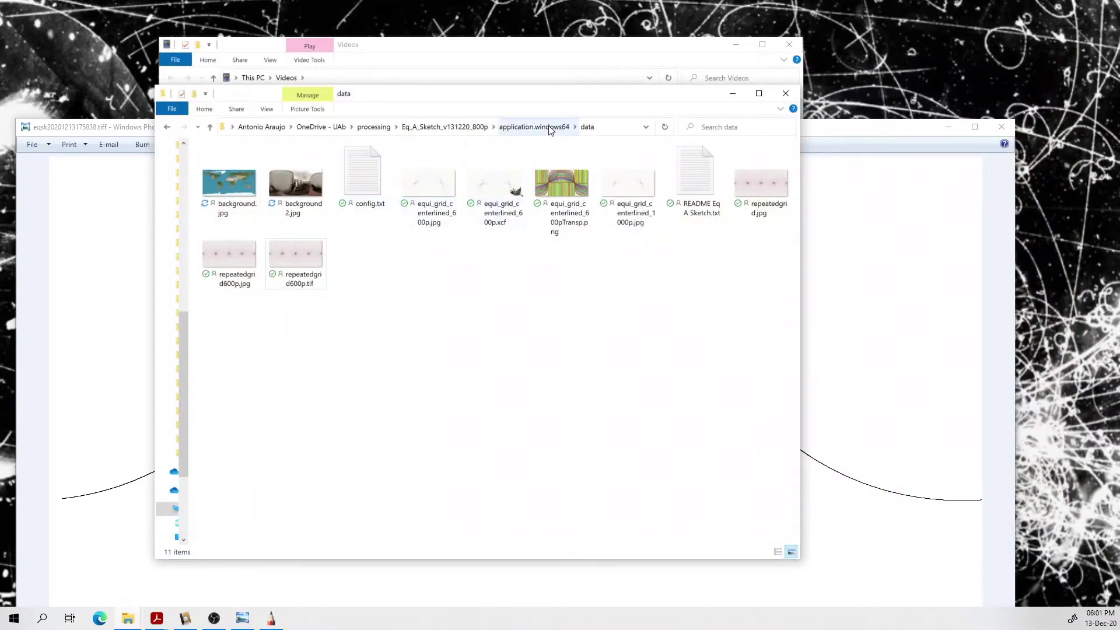
pyautogui.click(543, 126)
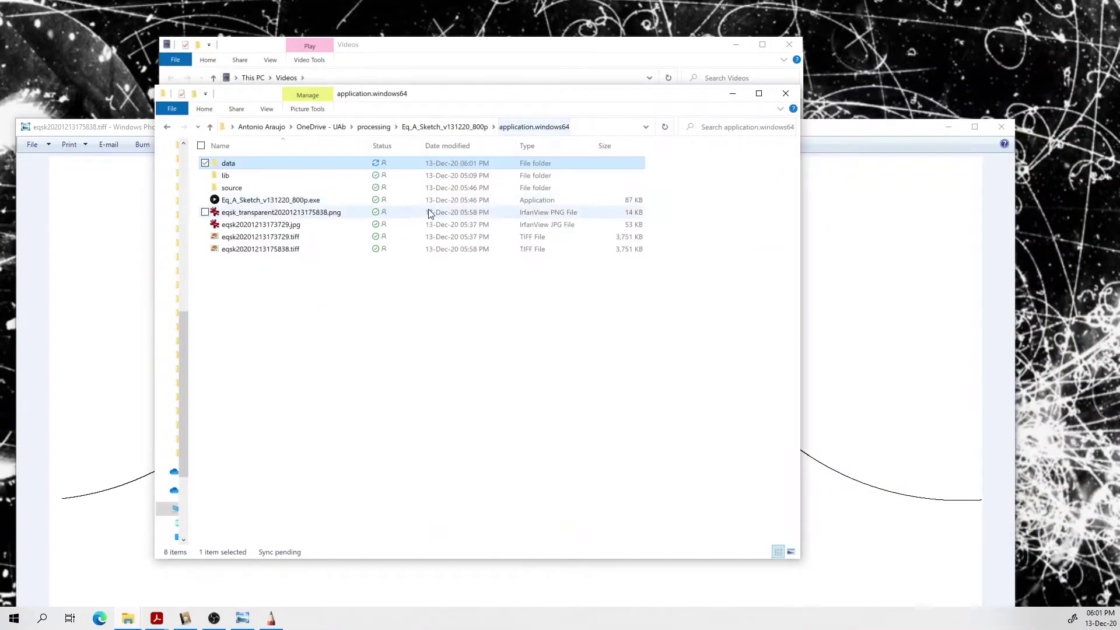
pyautogui.click(285, 203)
pyautogui.doubleClick(286, 202)
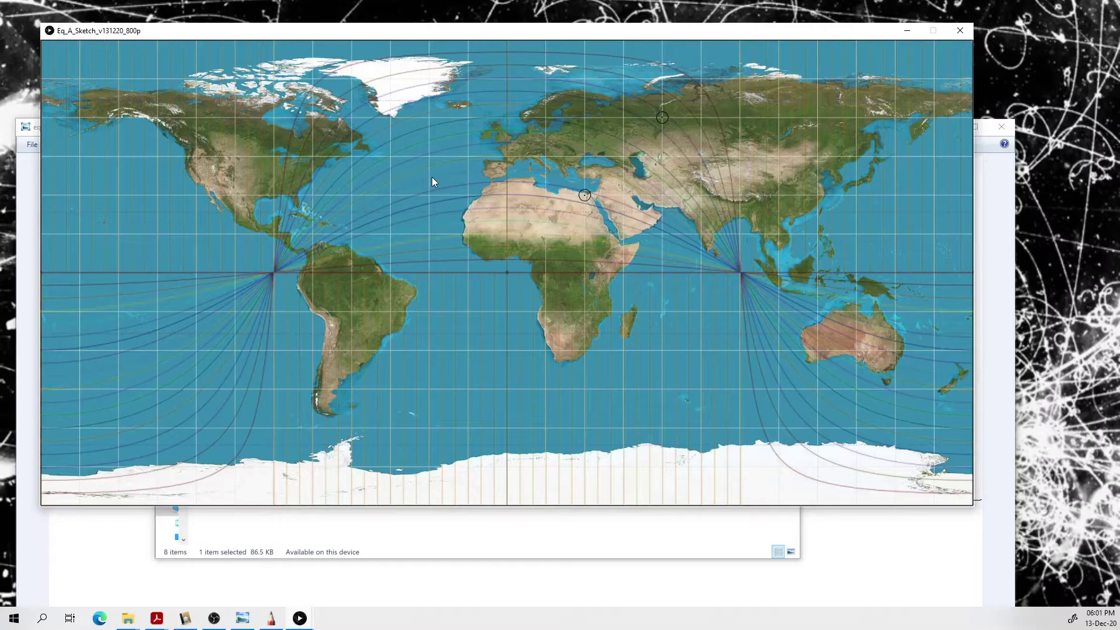
# Step: Place points in northern South America and near Spain, then start a line from the southeastern US
pyautogui.click(328, 240)
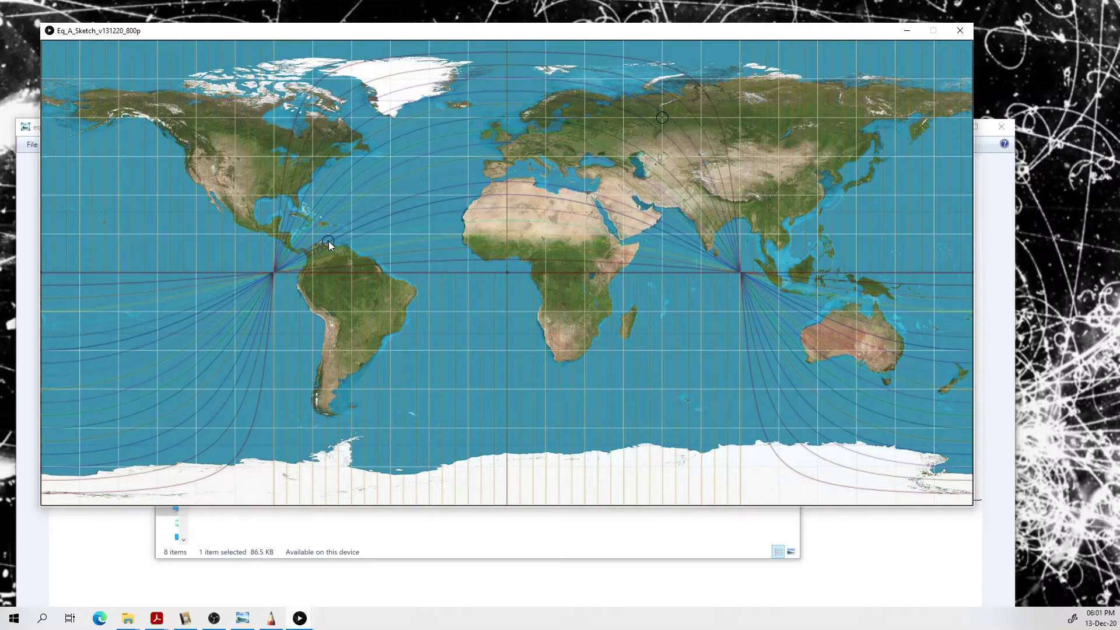
pyautogui.click(484, 166)
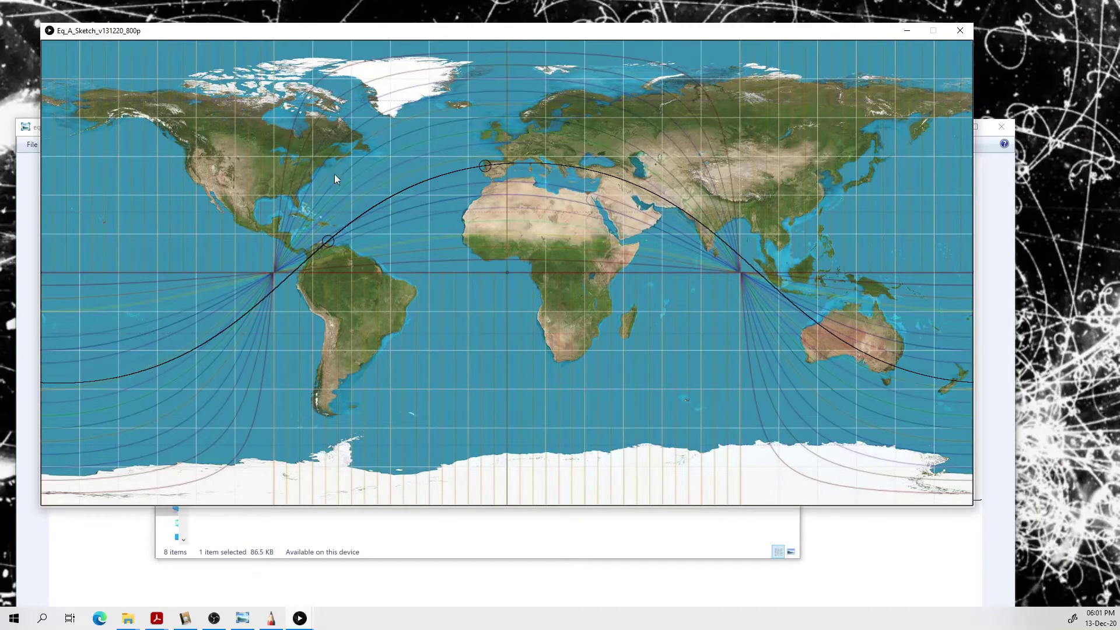
pyautogui.click(295, 191)
# Step: Close Eq A Sketch and open the data folder holding background.jpg, background2.jpg and config.txt
pyautogui.click(968, 31)
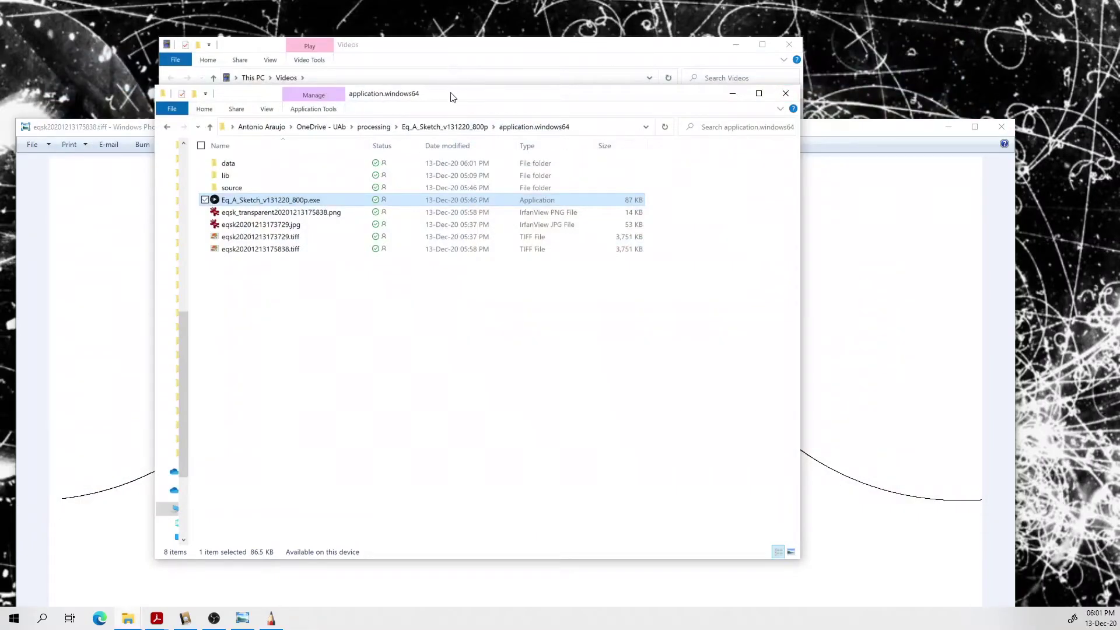
pyautogui.moveTo(452, 95); pyautogui.dragTo(447, 60)
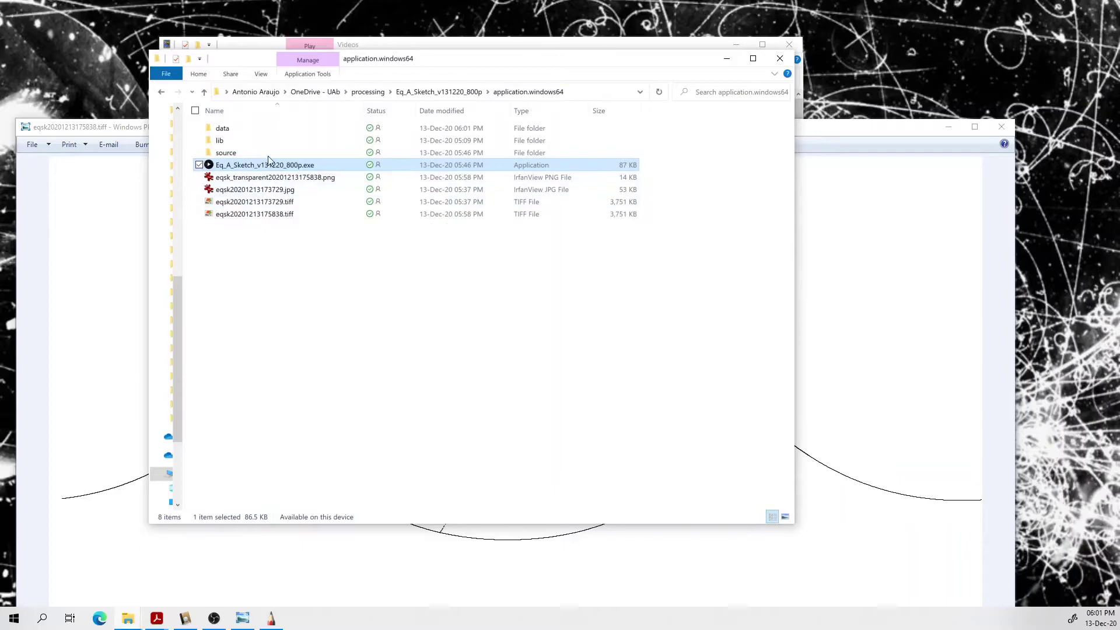
pyautogui.doubleClick(224, 127)
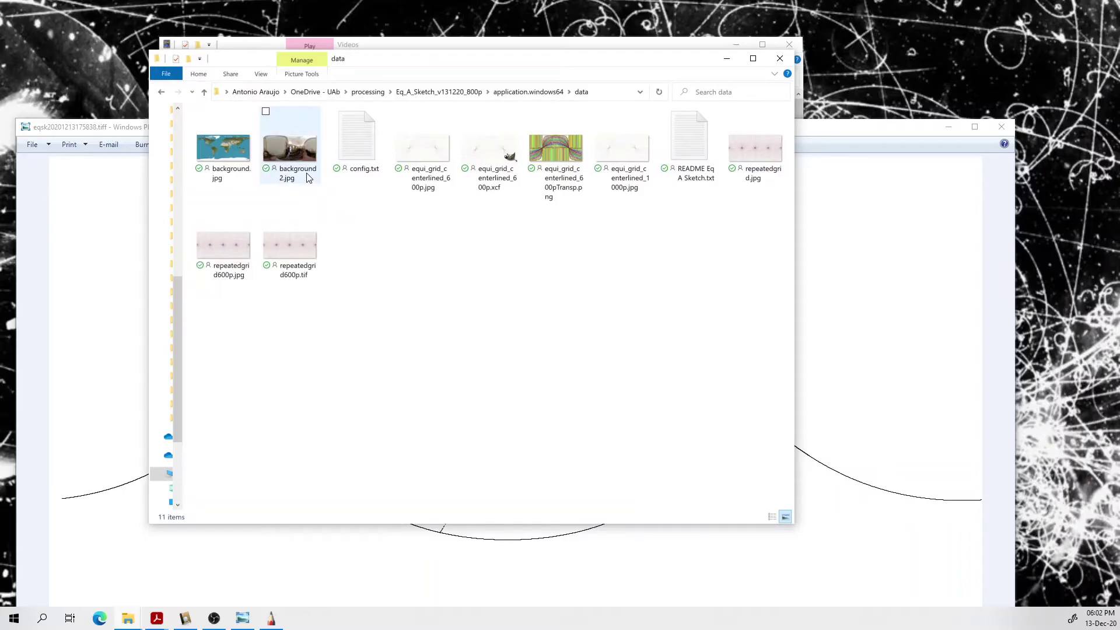
pyautogui.moveTo(309, 178)
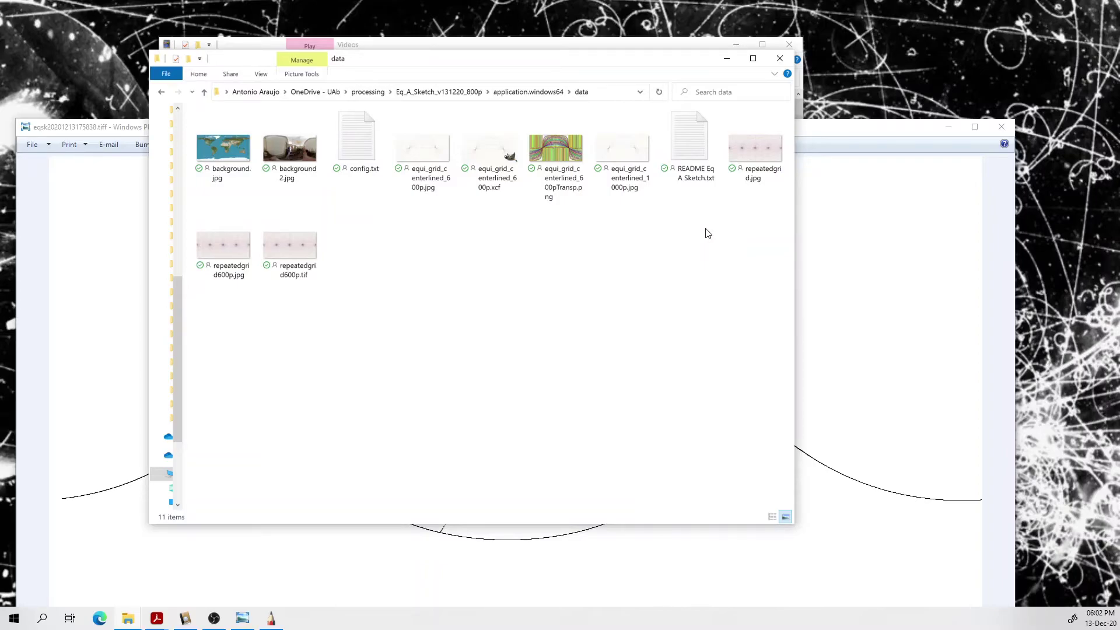
# Step: Change the config.txt resolution value from 800 to 400 and save it
pyautogui.doubleClick(358, 142)
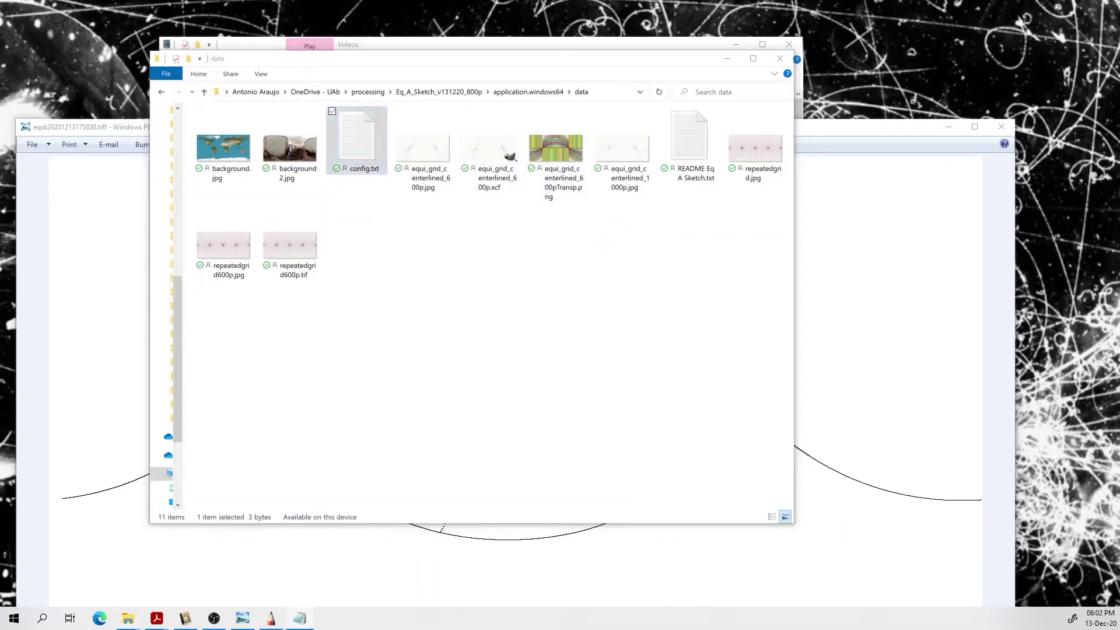
pyautogui.moveTo(684, 170); pyautogui.dragTo(867, 51)
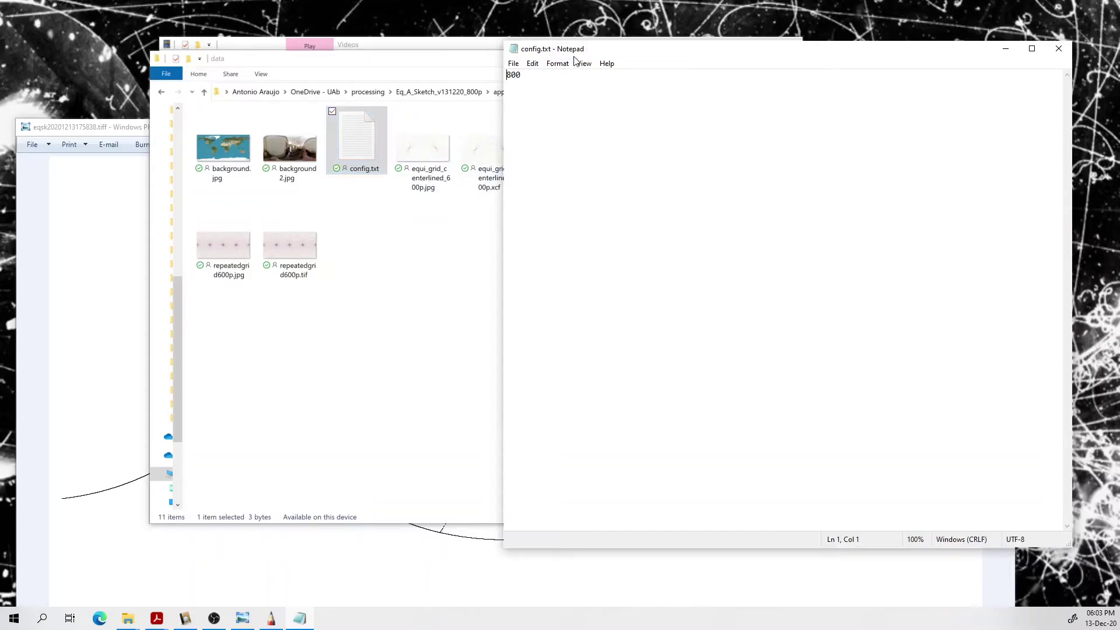
pyautogui.moveTo(589, 51); pyautogui.dragTo(608, 51)
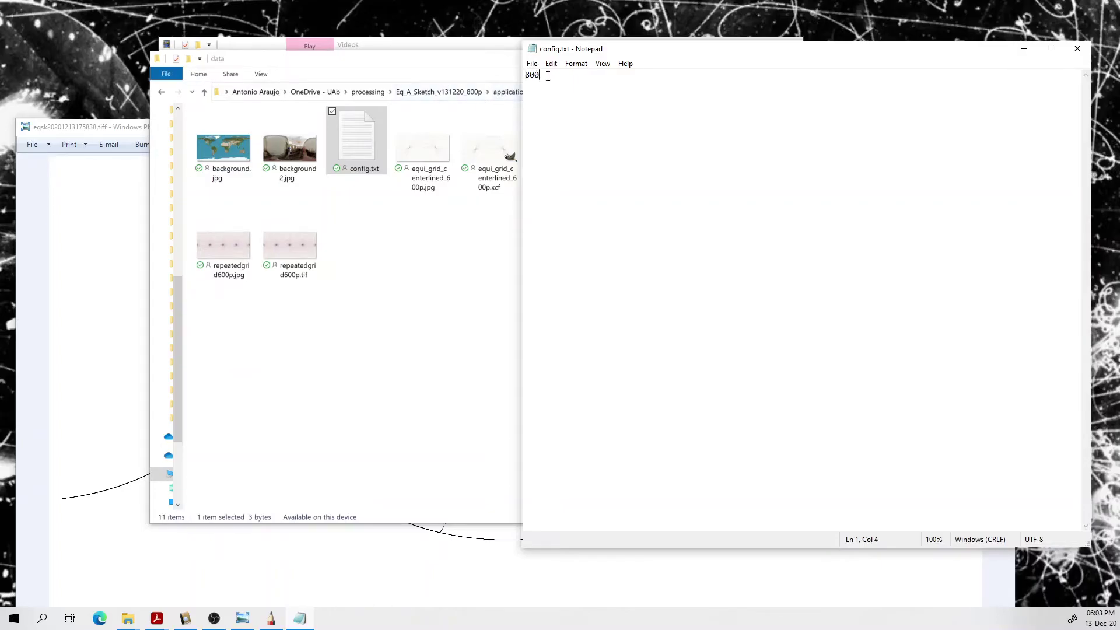
pyautogui.moveTo(545, 75); pyautogui.dragTo(525, 75)
pyautogui.write('400')
pyautogui.hotkey('ctrl', 's')
pyautogui.click(416, 267)
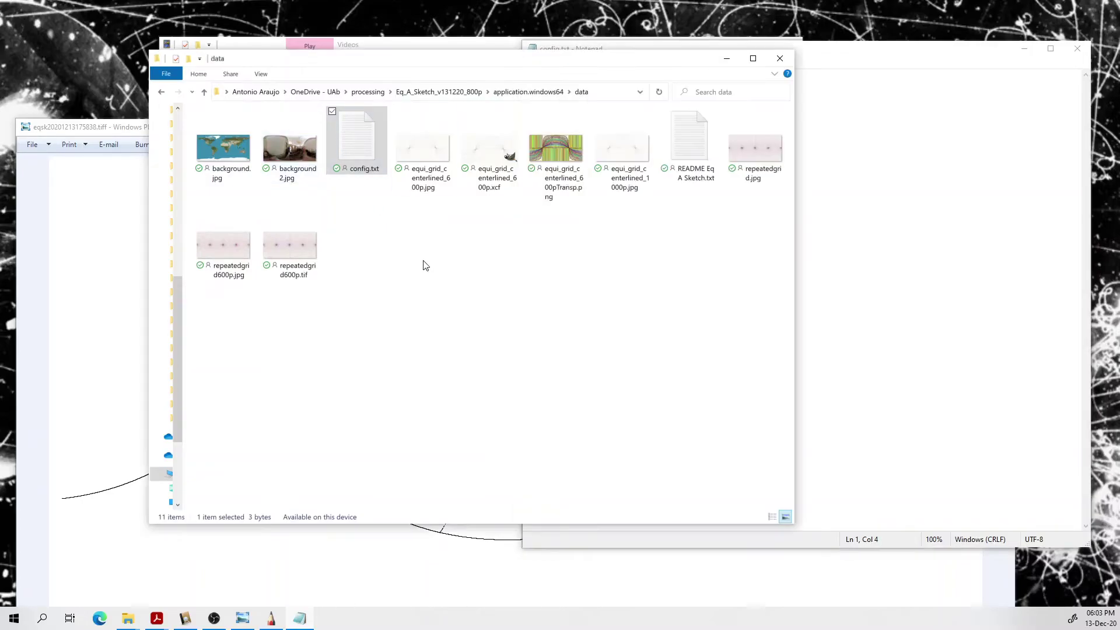
# Step: Run Eq_A_Sketch_v131220_800p.exe from application.windows64 to preview the smaller 400-size window
pyautogui.click(529, 92)
pyautogui.doubleClick(291, 167)
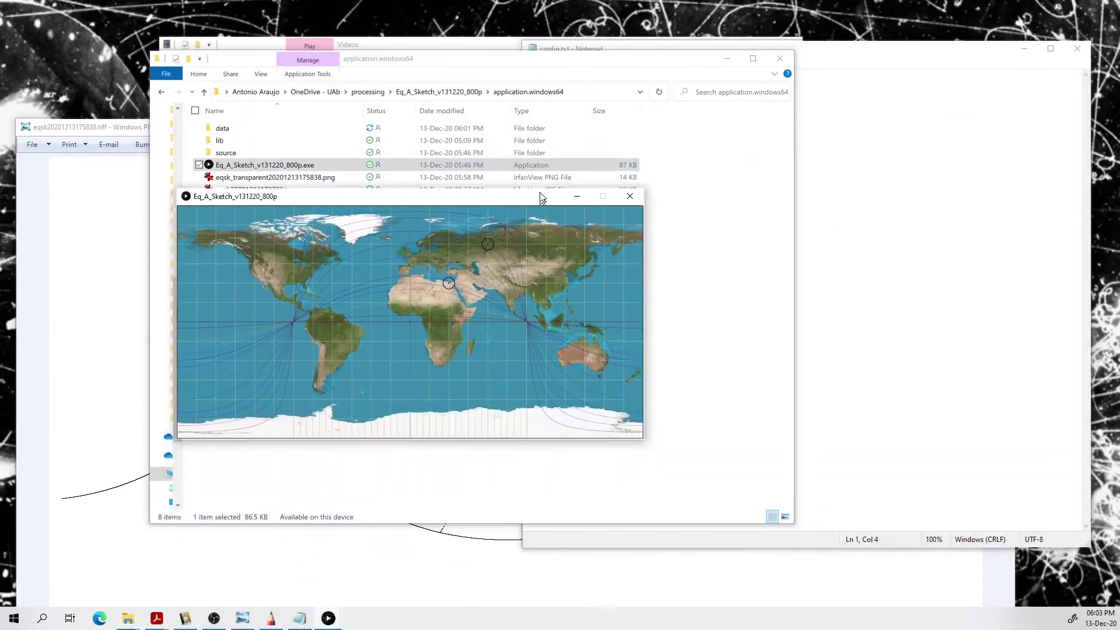
pyautogui.moveTo(538, 185); pyautogui.dragTo(583, 100)
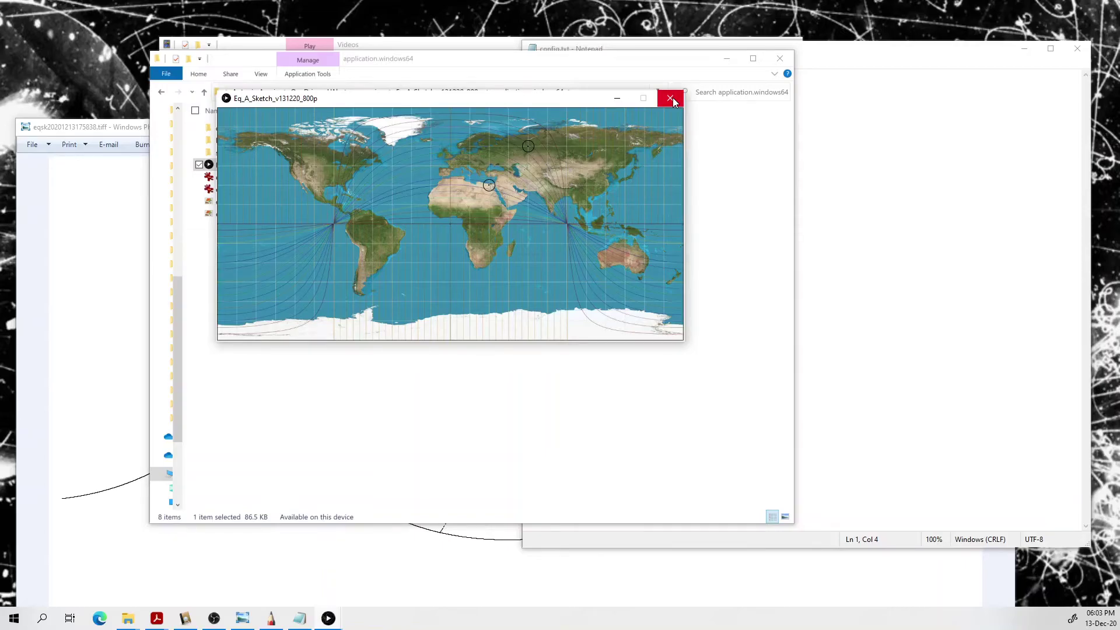
# Step: Close the sketch and open config.txt from the data folder
pyautogui.click(673, 97)
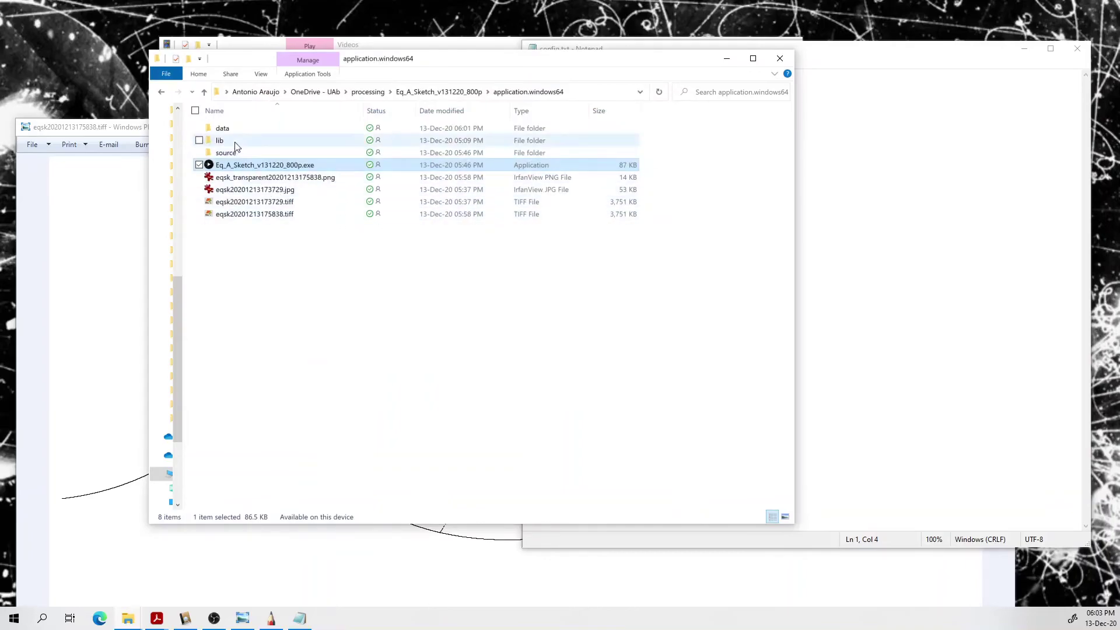
pyautogui.doubleClick(223, 128)
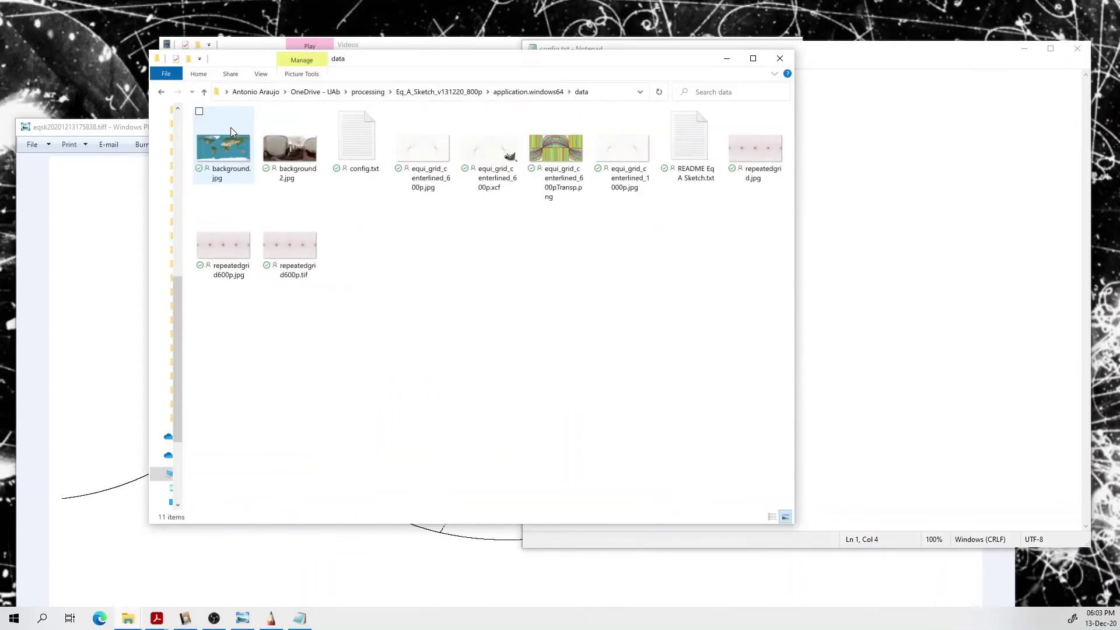
pyautogui.doubleClick(359, 137)
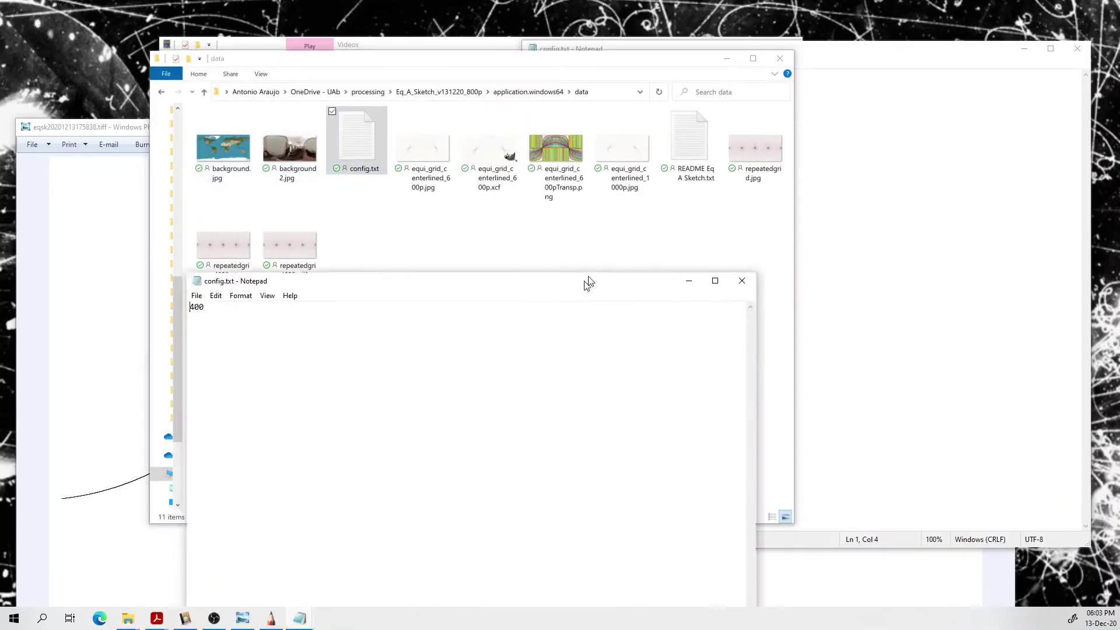
# Step: Change the config.txt value from 400 to 1000 and save it
pyautogui.moveTo(409, 45); pyautogui.dragTo(382, 51)
pyautogui.write('900')
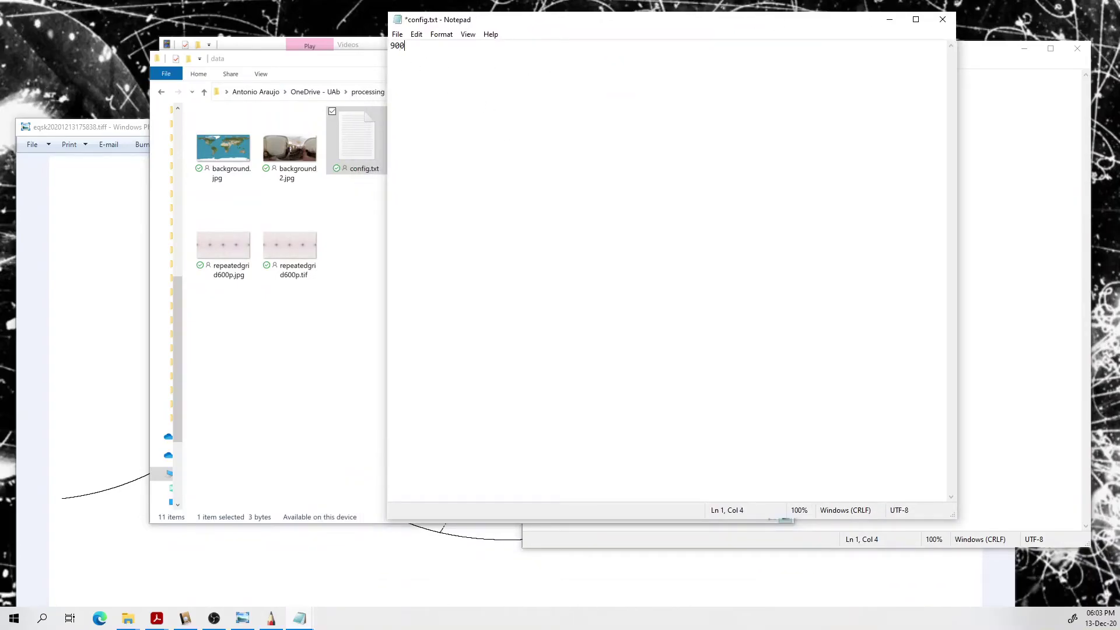
pyautogui.moveTo(408, 45); pyautogui.dragTo(382, 46)
pyautogui.write('1000')
pyautogui.hotkey('ctrl', 's')
pyautogui.click(397, 34)
pyautogui.click(416, 87)
pyautogui.click(283, 322)
pyautogui.hotkey('alt', 'Up')
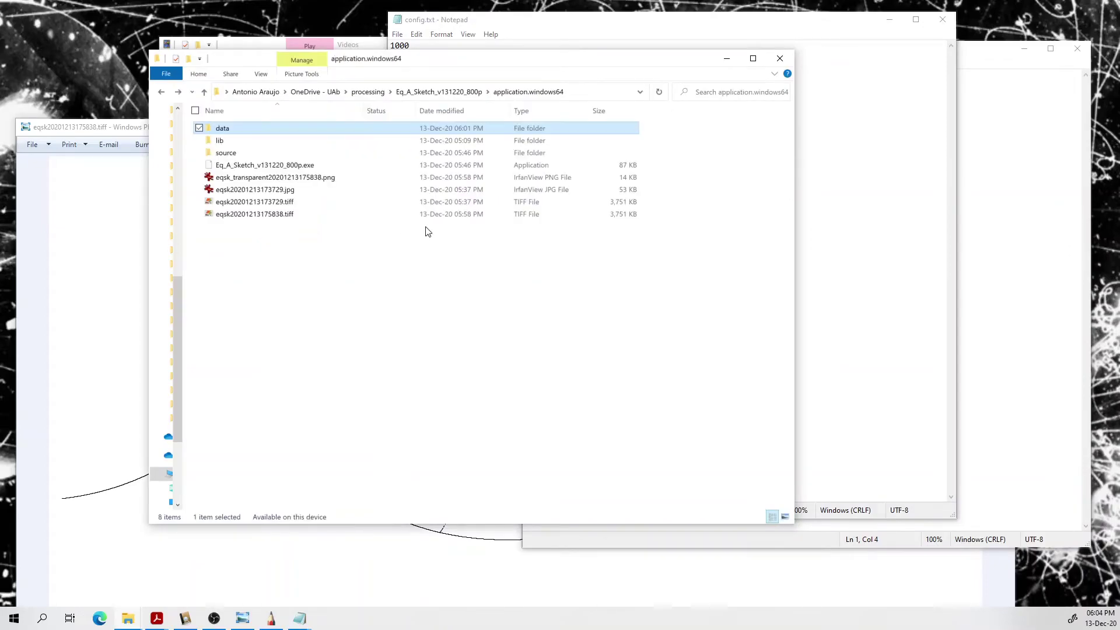
pyautogui.doubleClick(291, 165)
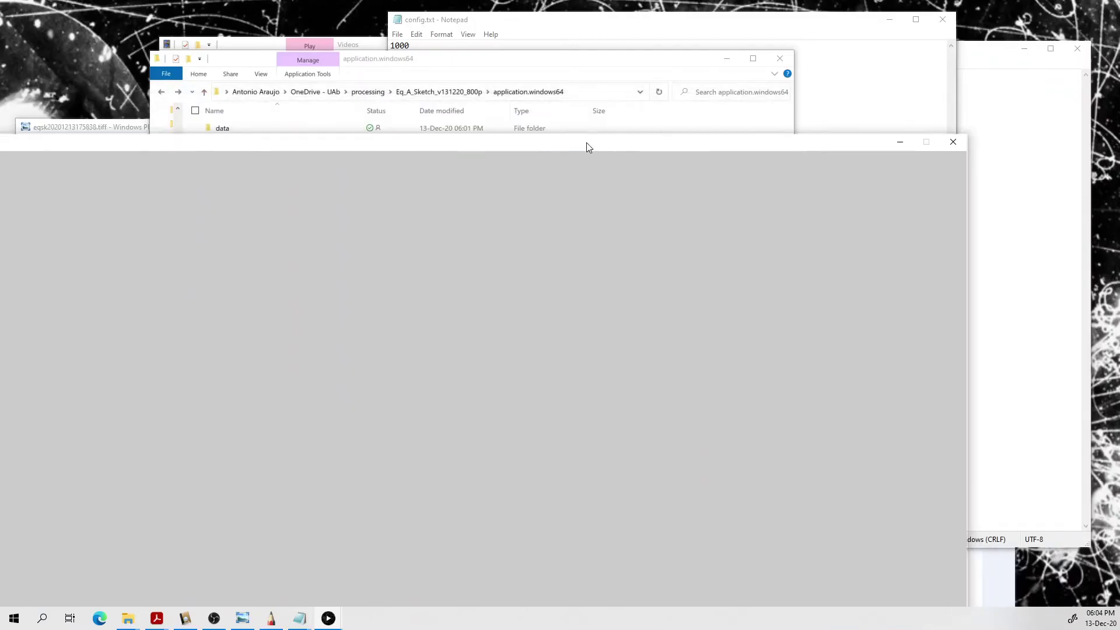
pyautogui.click(959, 142)
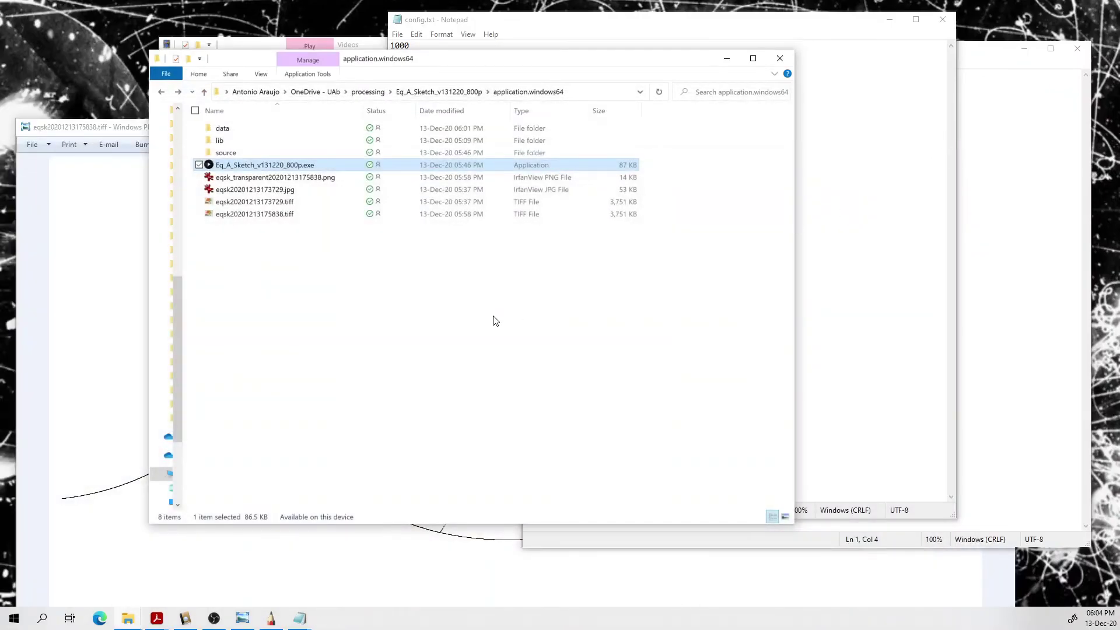
pyautogui.click(488, 319)
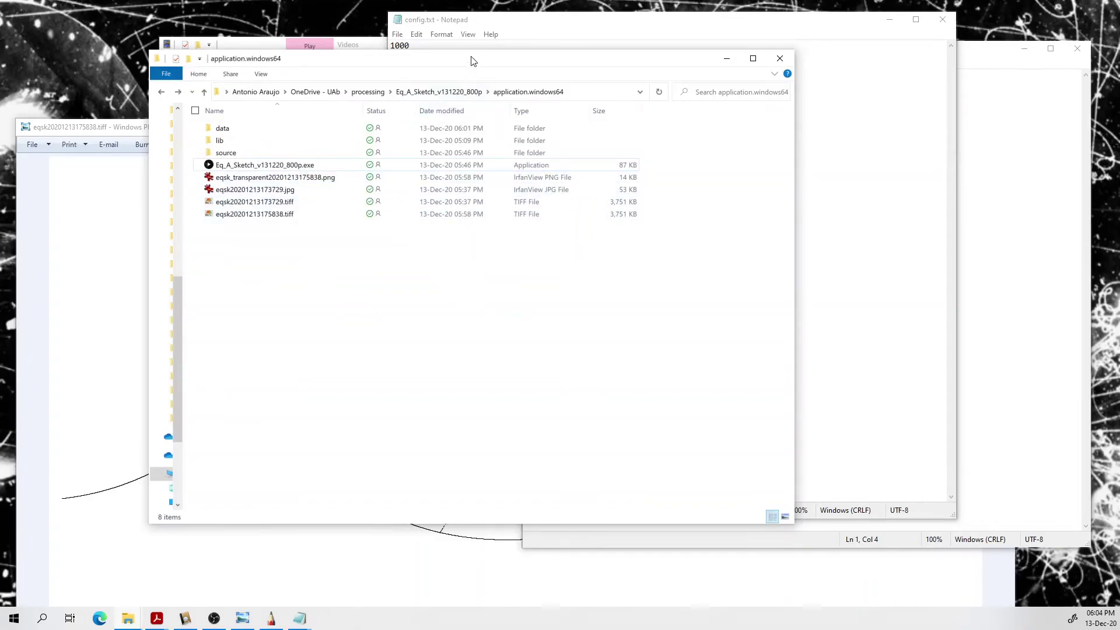
# Step: Open config.txt from the data folder in Notepad
pyautogui.moveTo(475, 58); pyautogui.dragTo(465, 75)
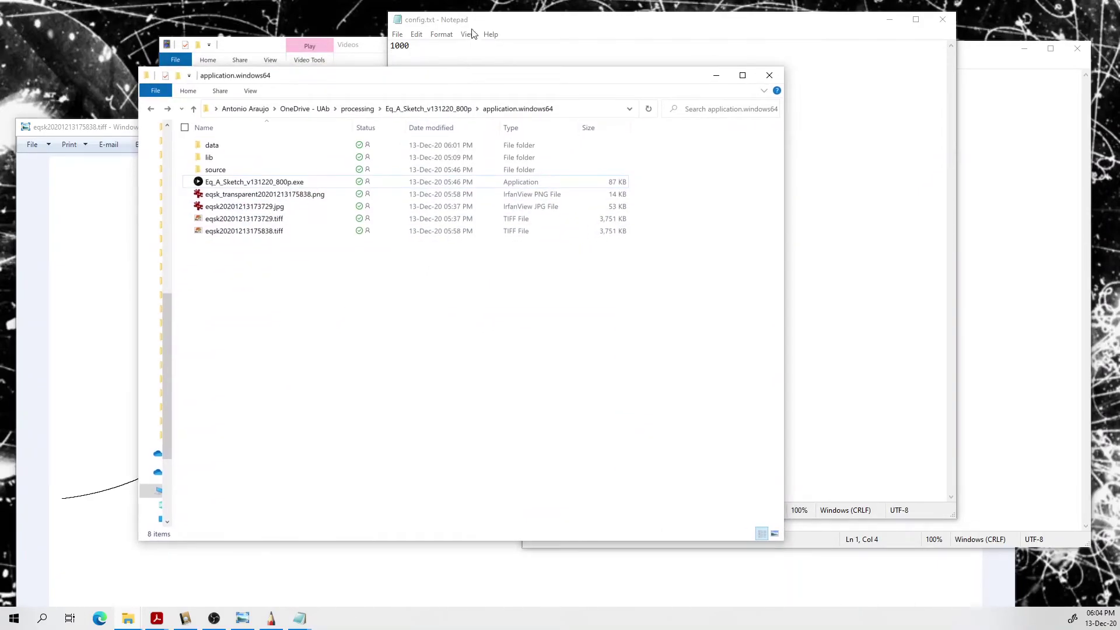
pyautogui.click(220, 151)
pyautogui.doubleClick(220, 151)
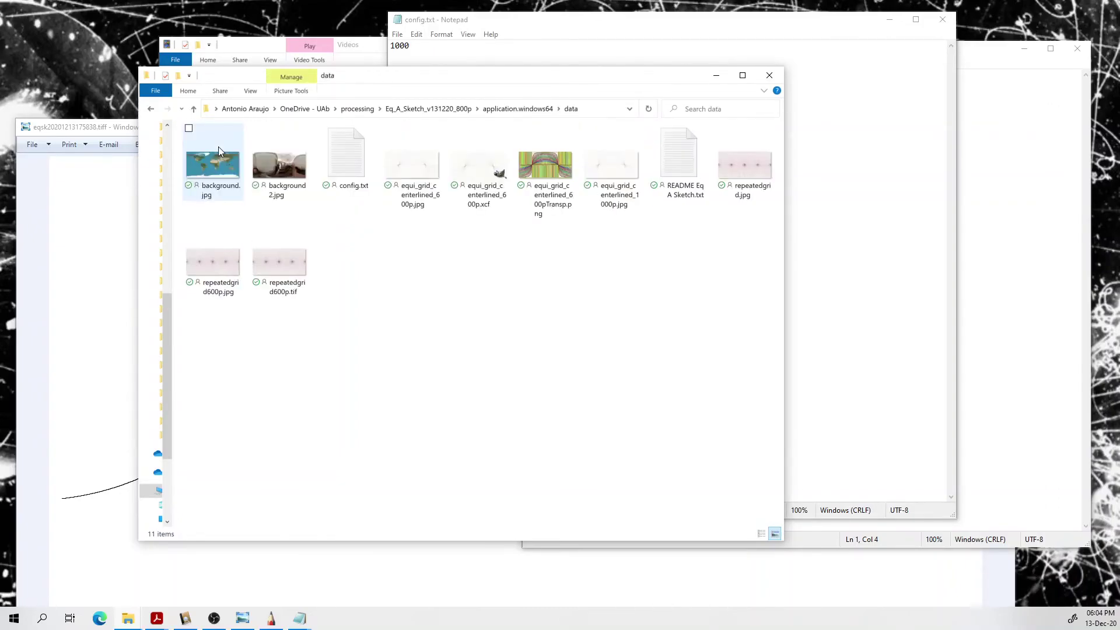
pyautogui.doubleClick(351, 166)
# Step: Replace the 1000 value with 800 and save config.txt
pyautogui.hotkey('ctrl', 'a')
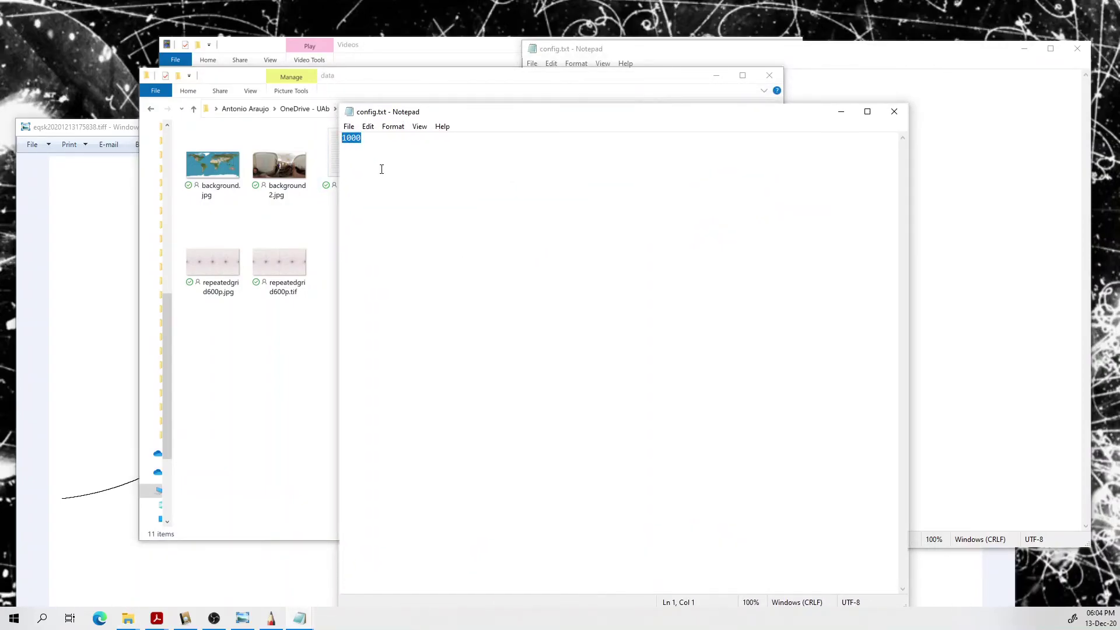
pyautogui.write('800')
pyautogui.moveTo(507, 113); pyautogui.dragTo(637, 68)
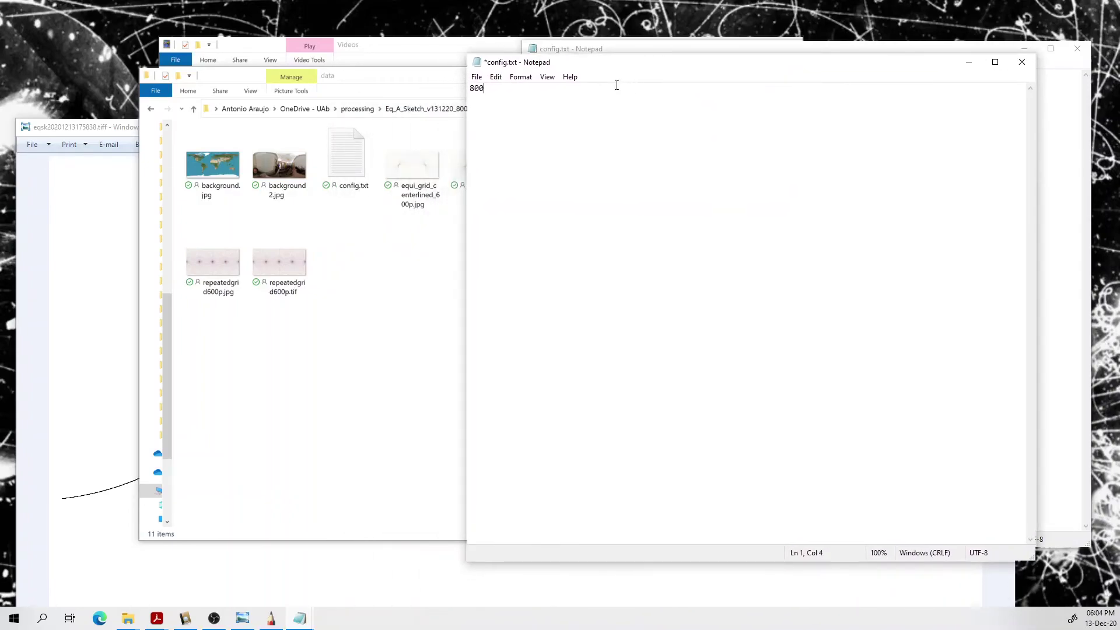
pyautogui.click(477, 77)
pyautogui.click(506, 127)
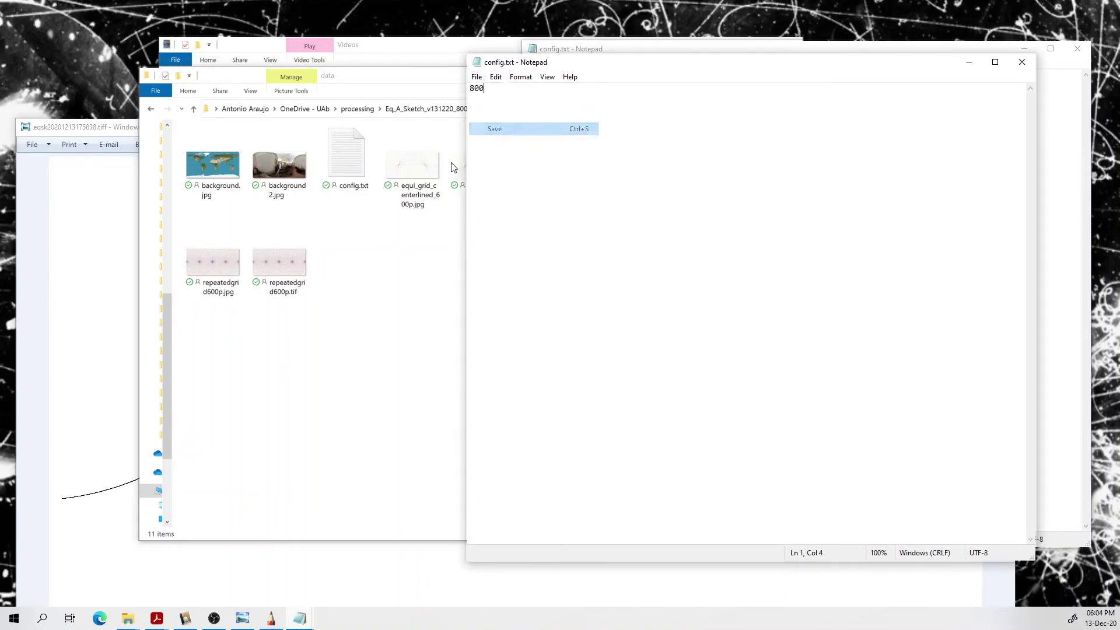
pyautogui.click(385, 273)
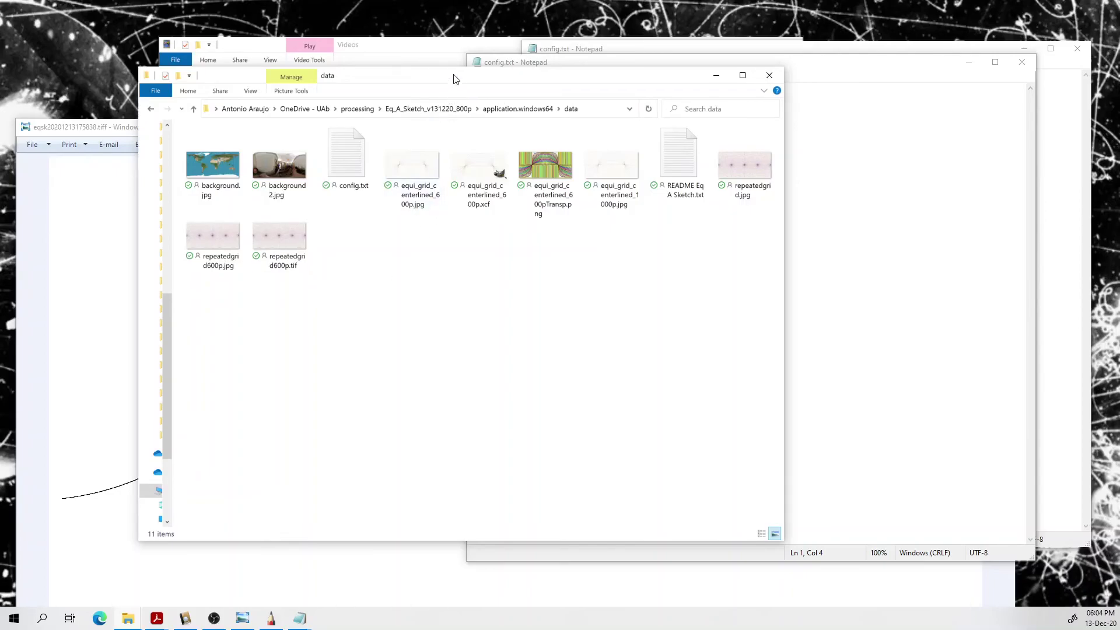
# Step: Navigate up to the Eq_A_Sketch_v131220_800p project folder listing its 9 items
pyautogui.moveTo(456, 79); pyautogui.dragTo(436, 108)
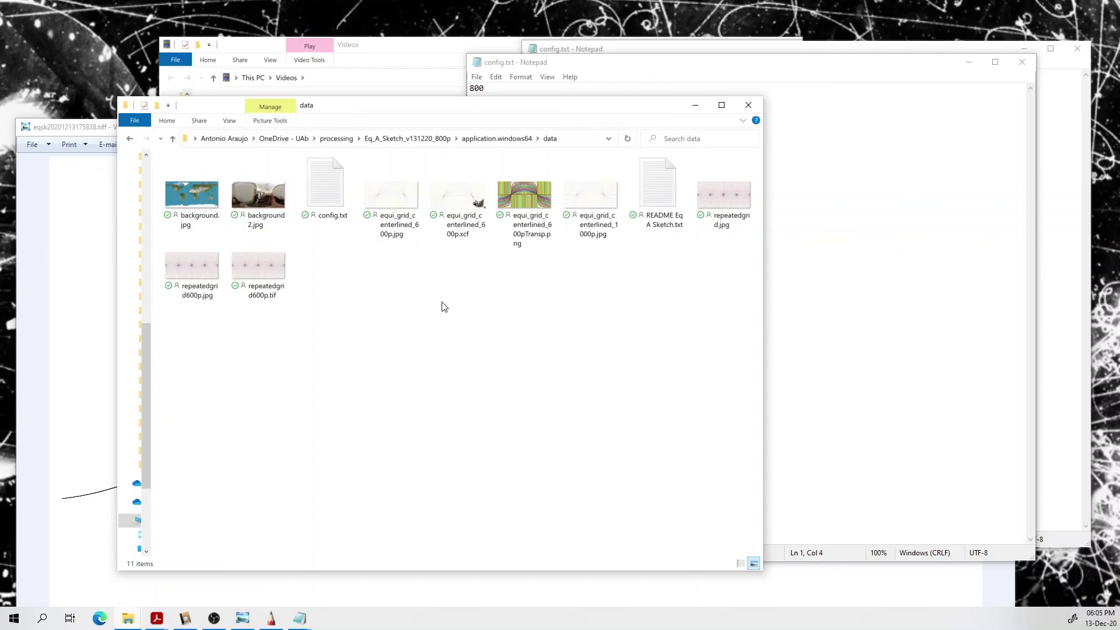
pyautogui.click(432, 139)
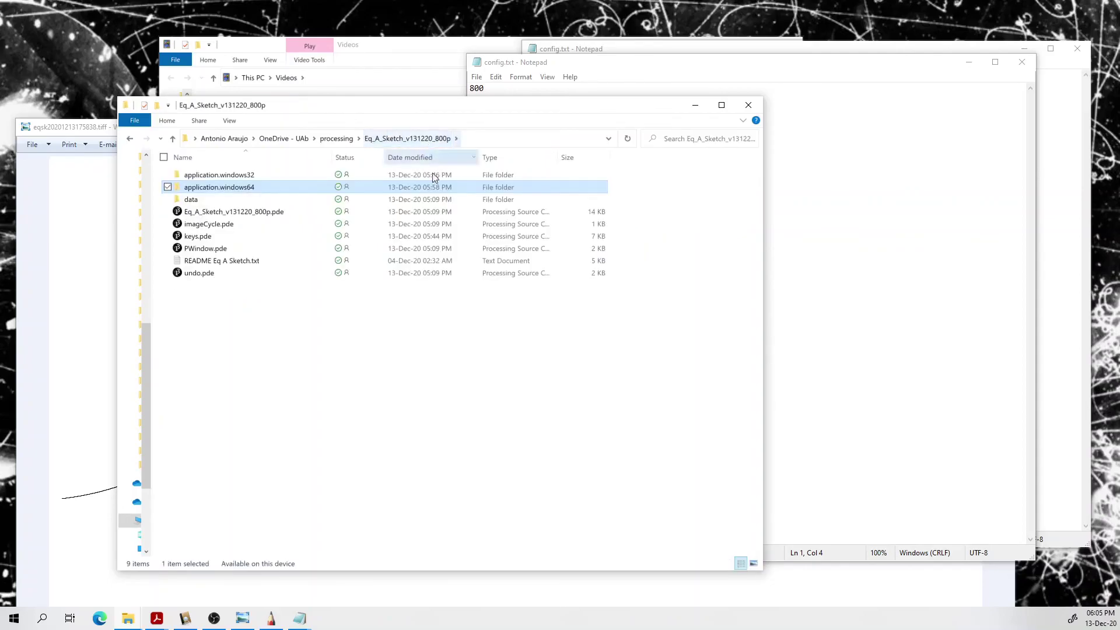
pyautogui.click(443, 397)
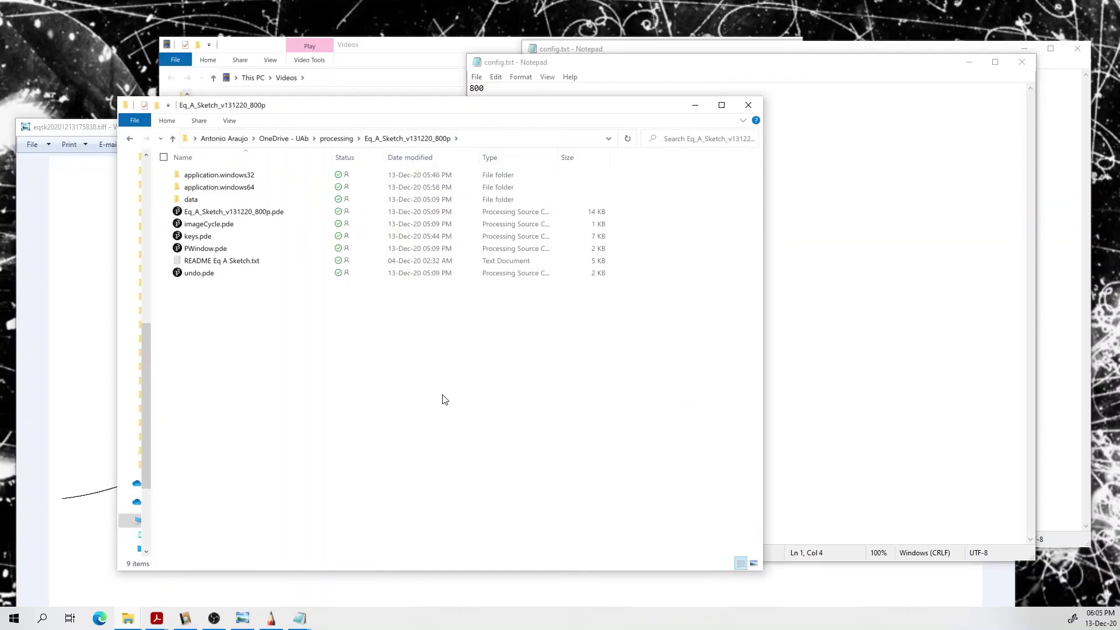